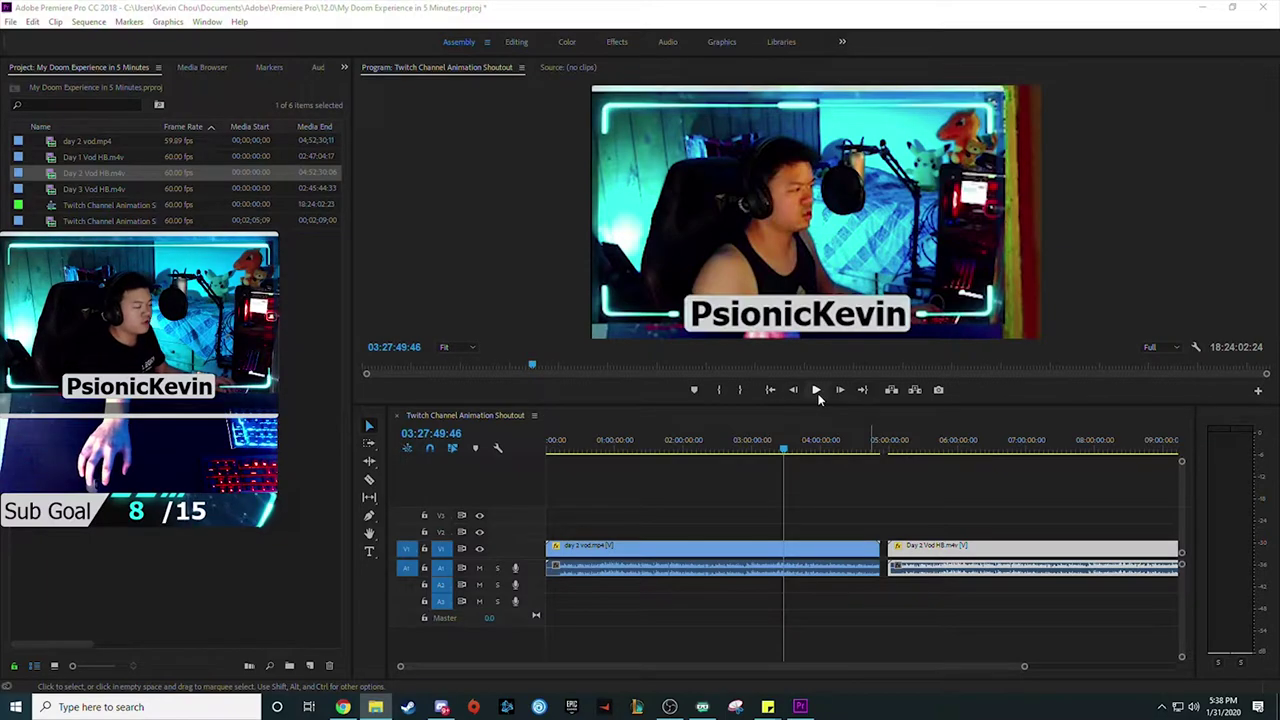
- Play the sequence briefly, stop it, then switch to the VOD recordings folder
click(816, 391)
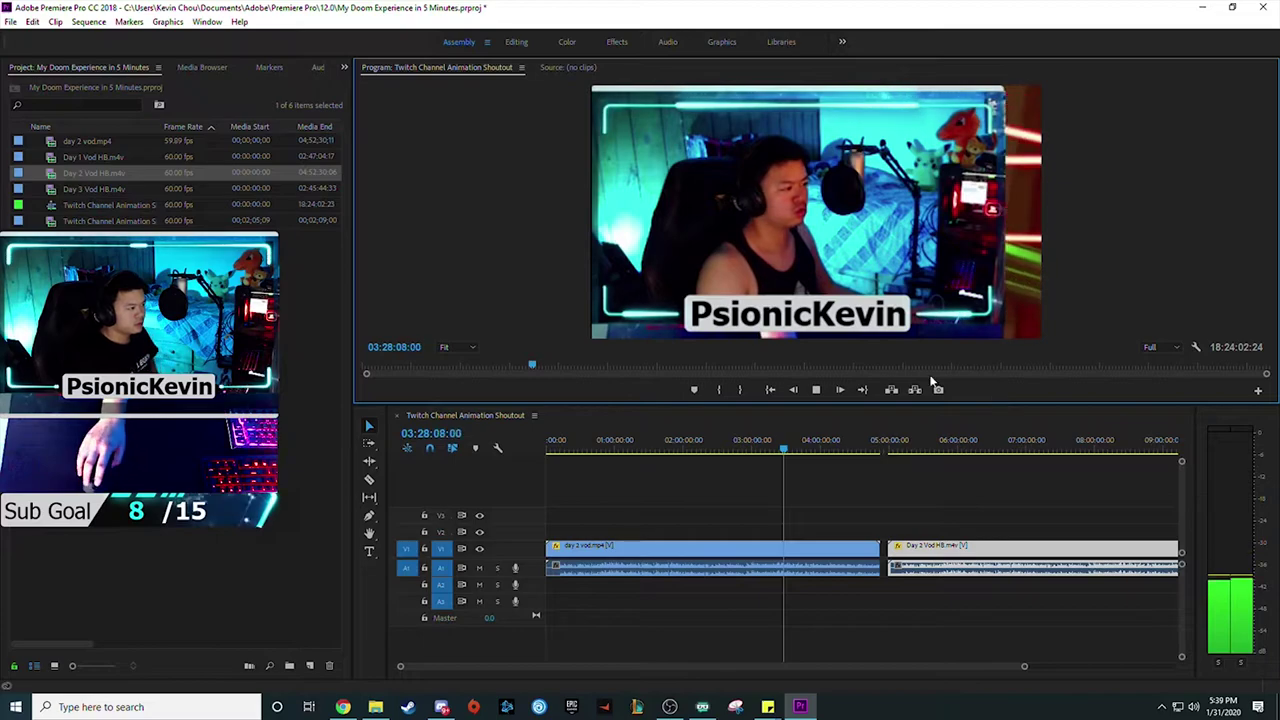
click(815, 390)
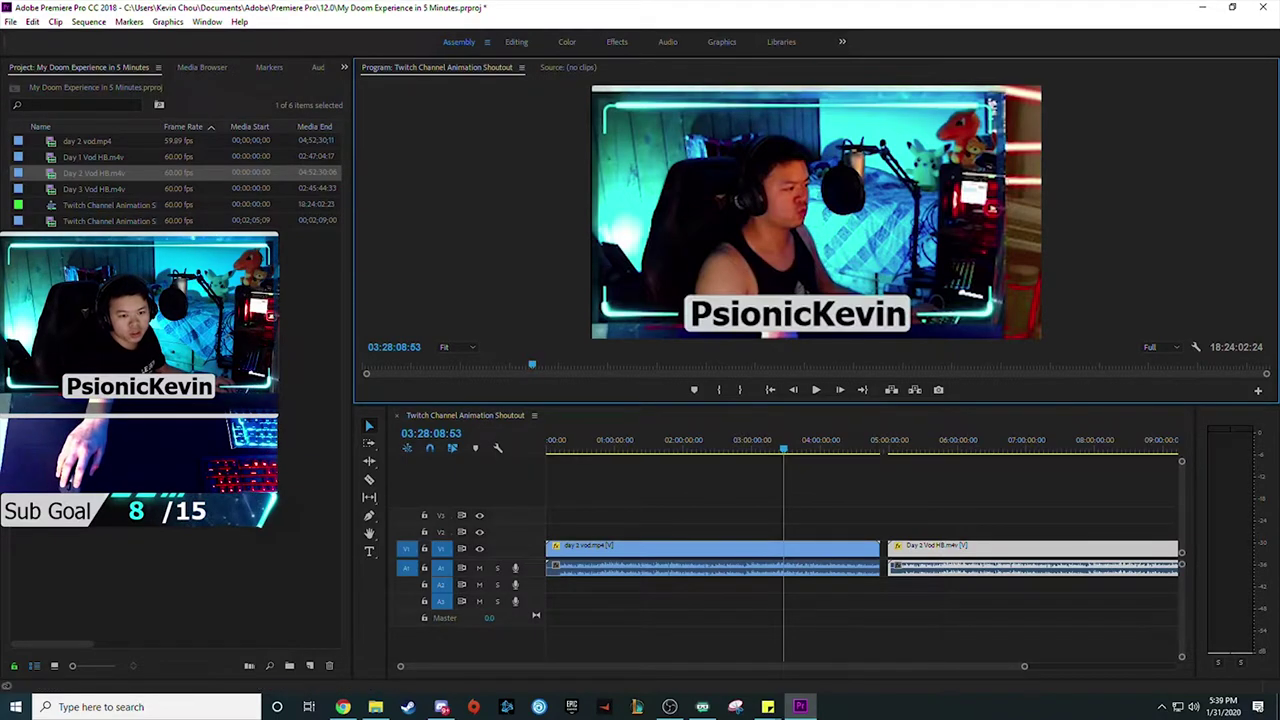
key(alt+Tab)
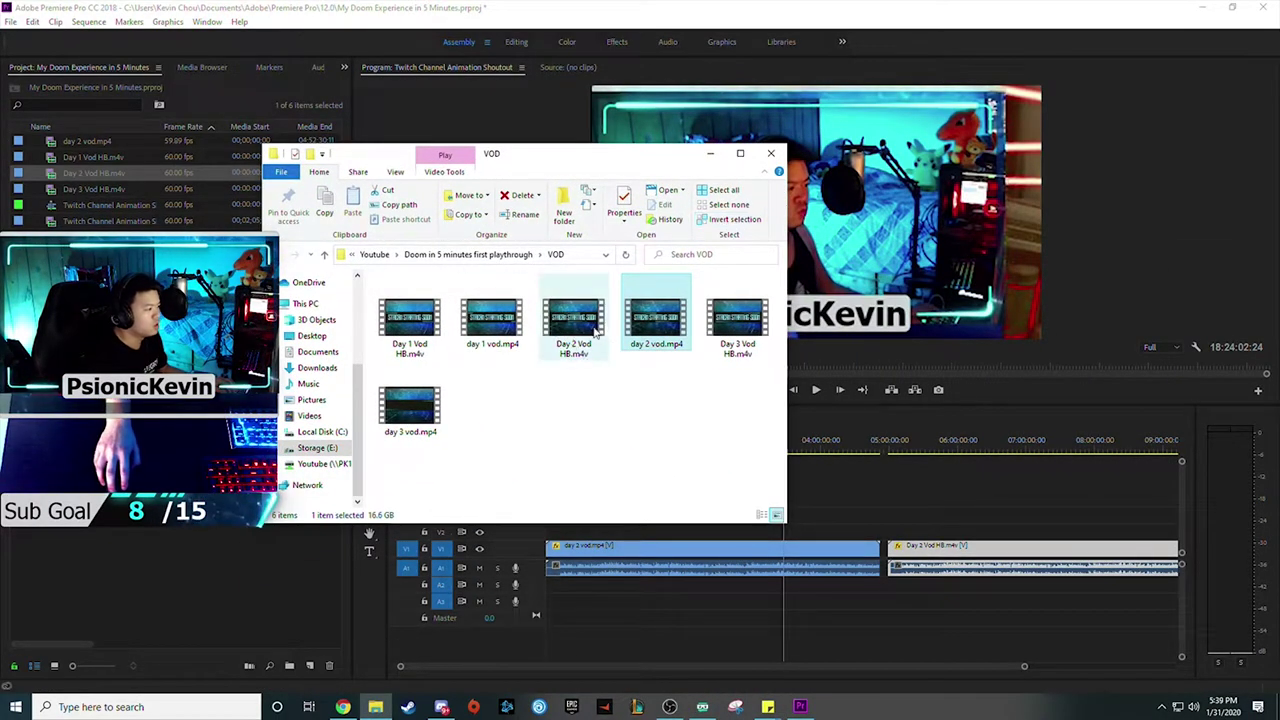
double_click(662, 342)
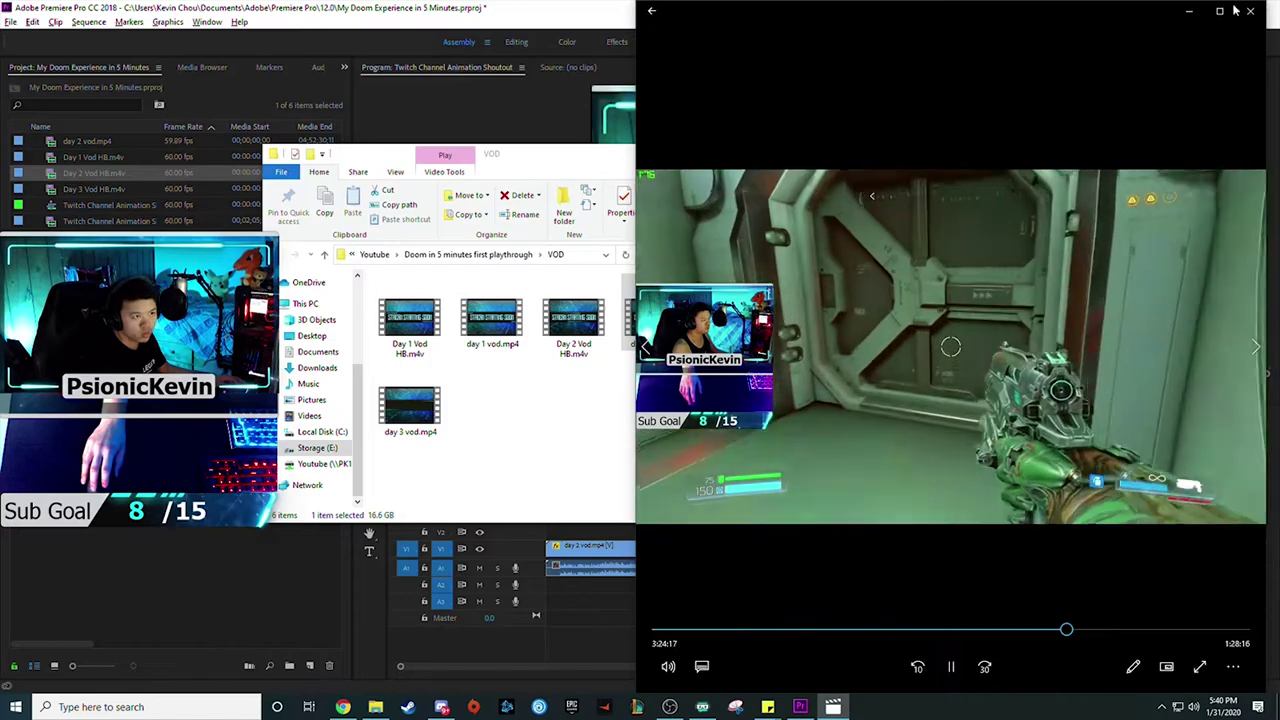
drag(858, 22, 677, 180)
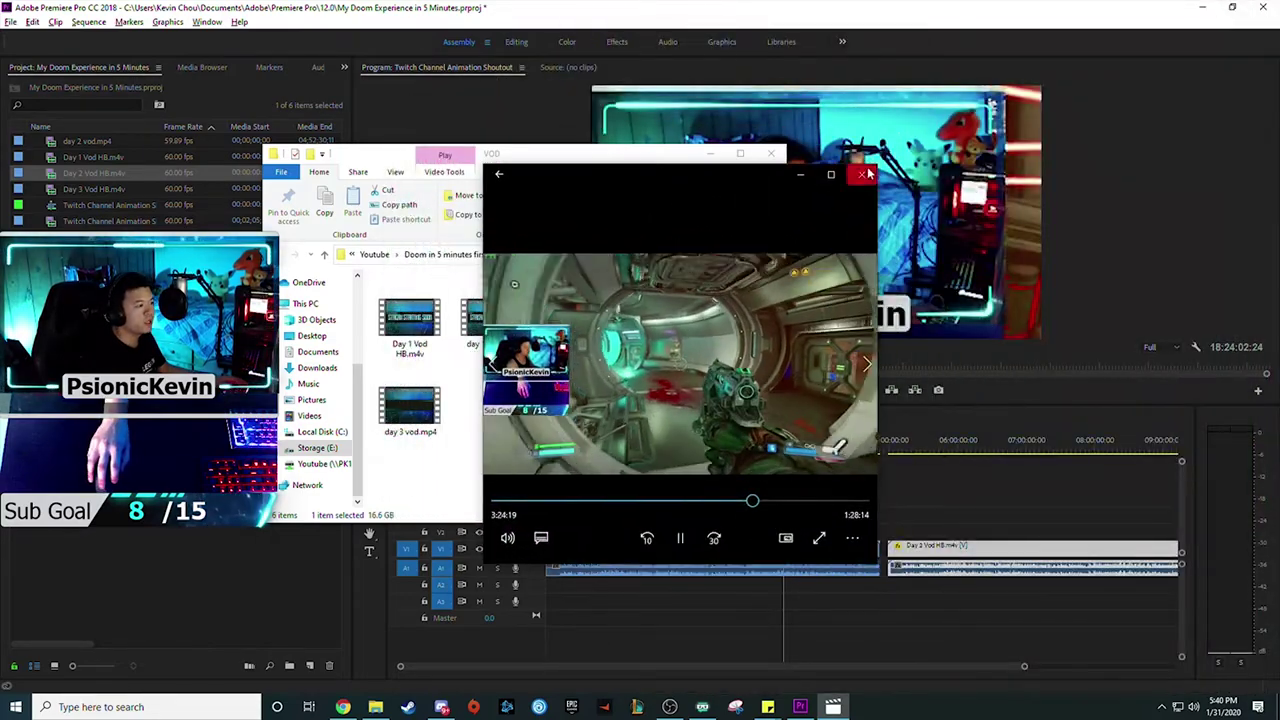
click(862, 176)
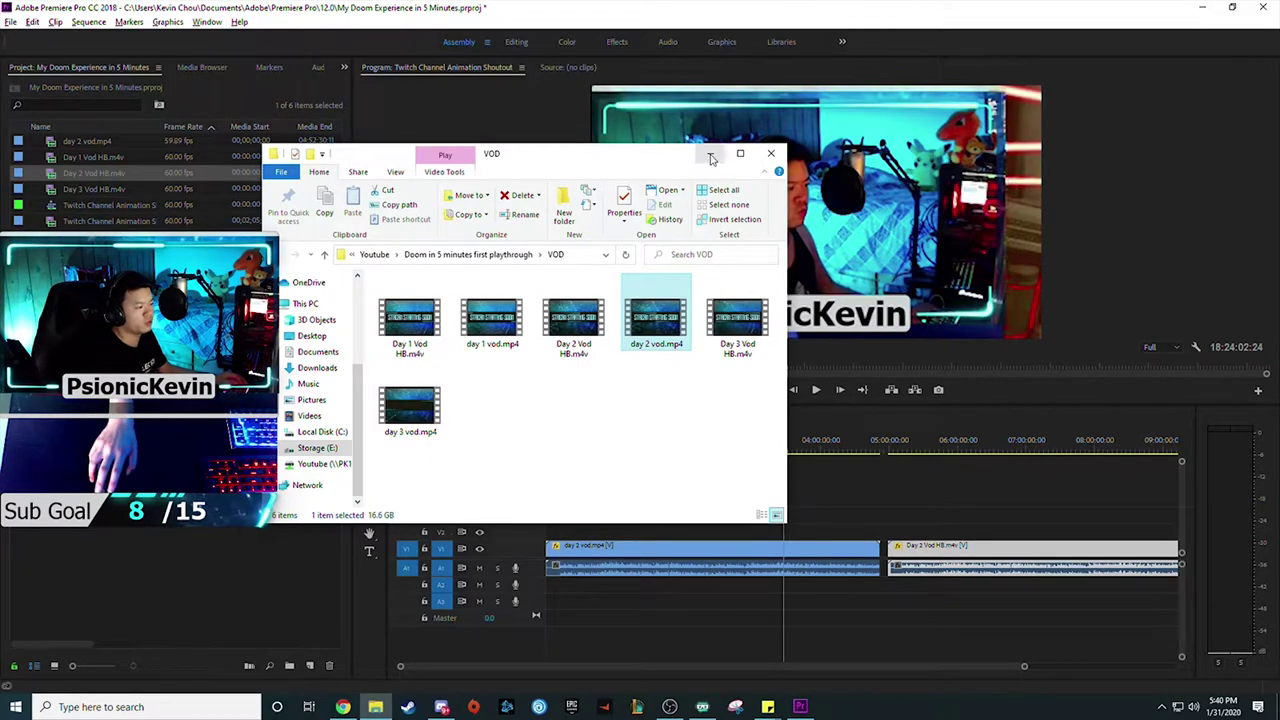
click(779, 157)
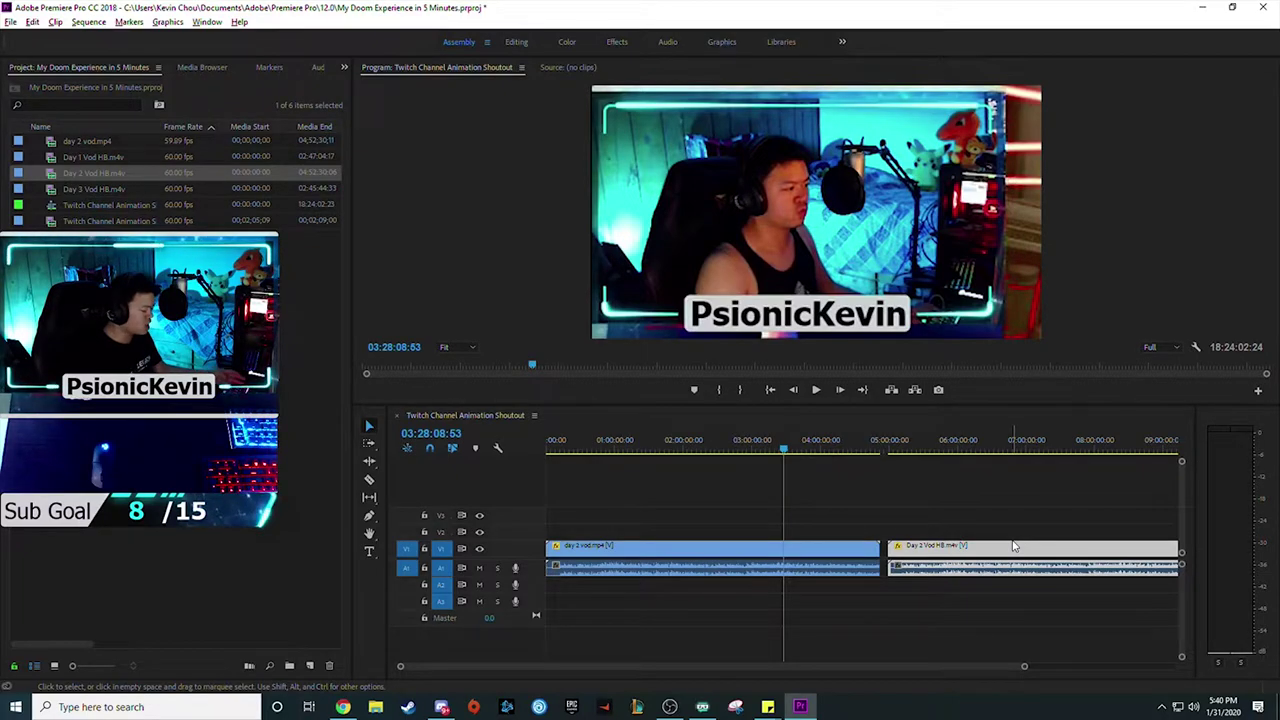
- Open the Windows Start menu to search for HandBrake
key(super)
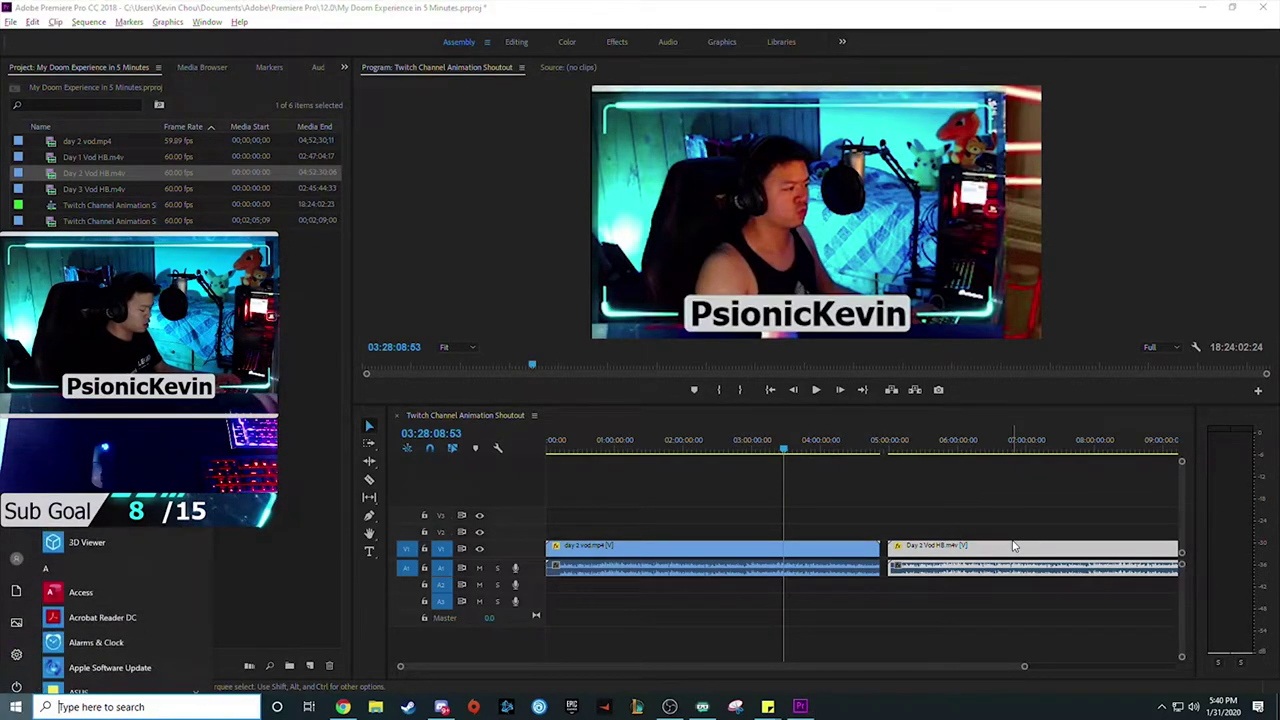
- Launch HandBrake and drag the Day 1 vod recording onto it as the source
text(handbrake)
key(Return)
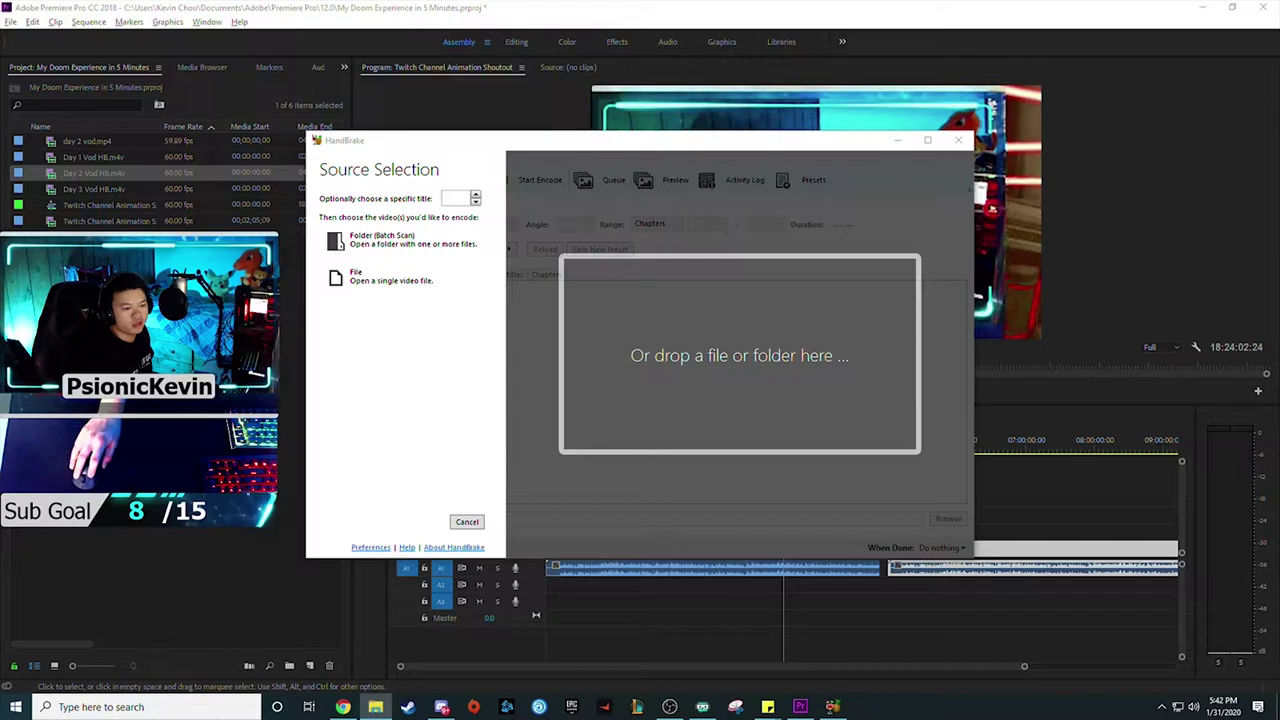
click(375, 707)
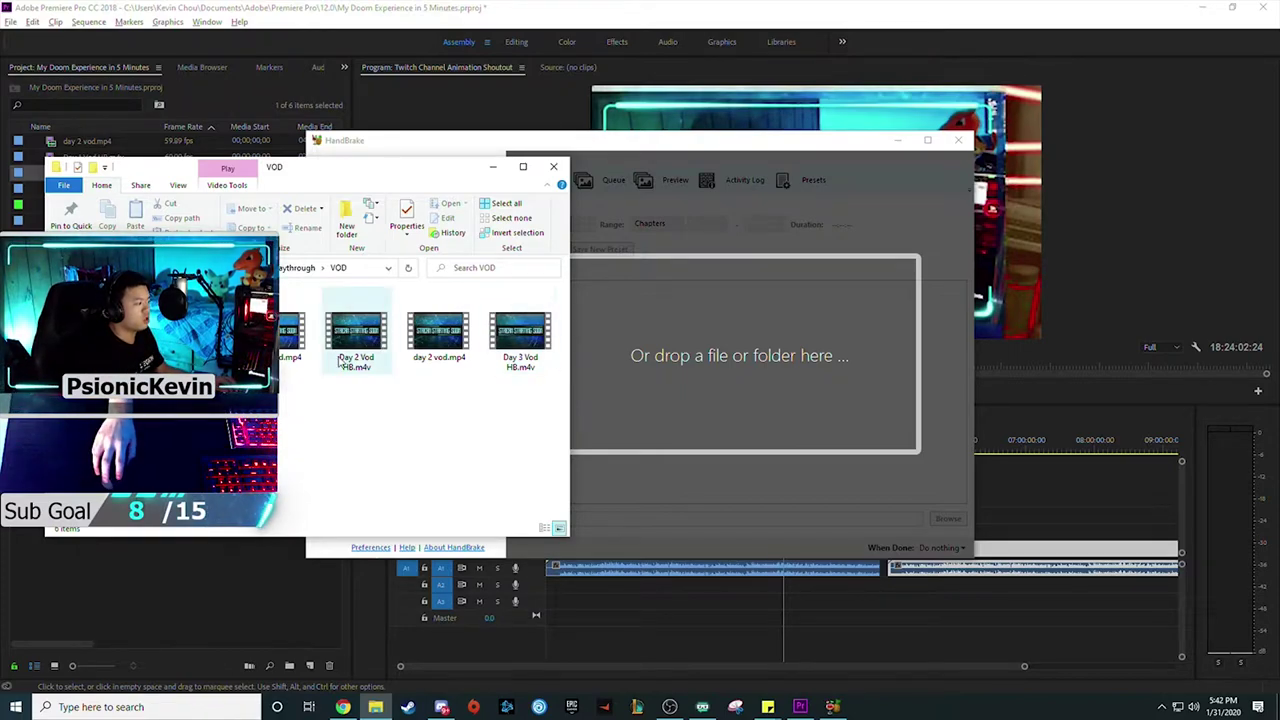
drag(304, 354, 828, 338)
drag(762, 364, 760, 400)
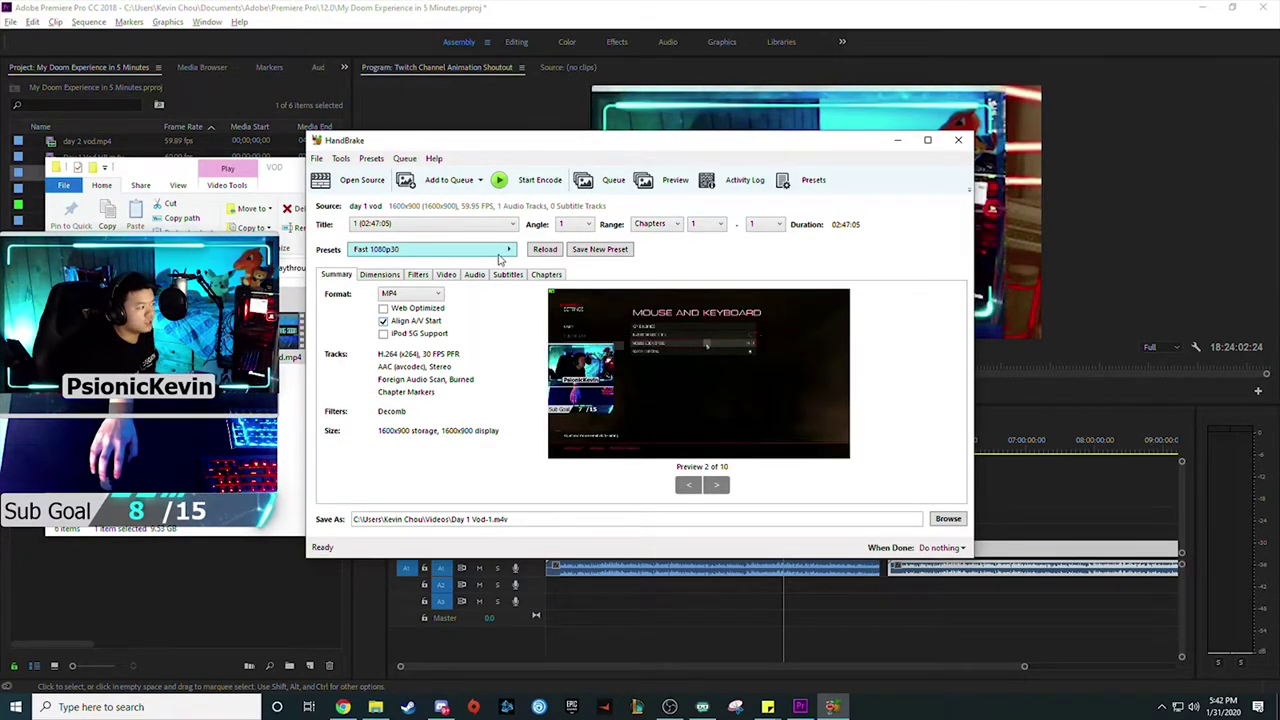
- Apply the Web > Vimeo YouTube HQ 1080p60 preset and view its Video settings
click(499, 253)
mouse_move(560, 266)
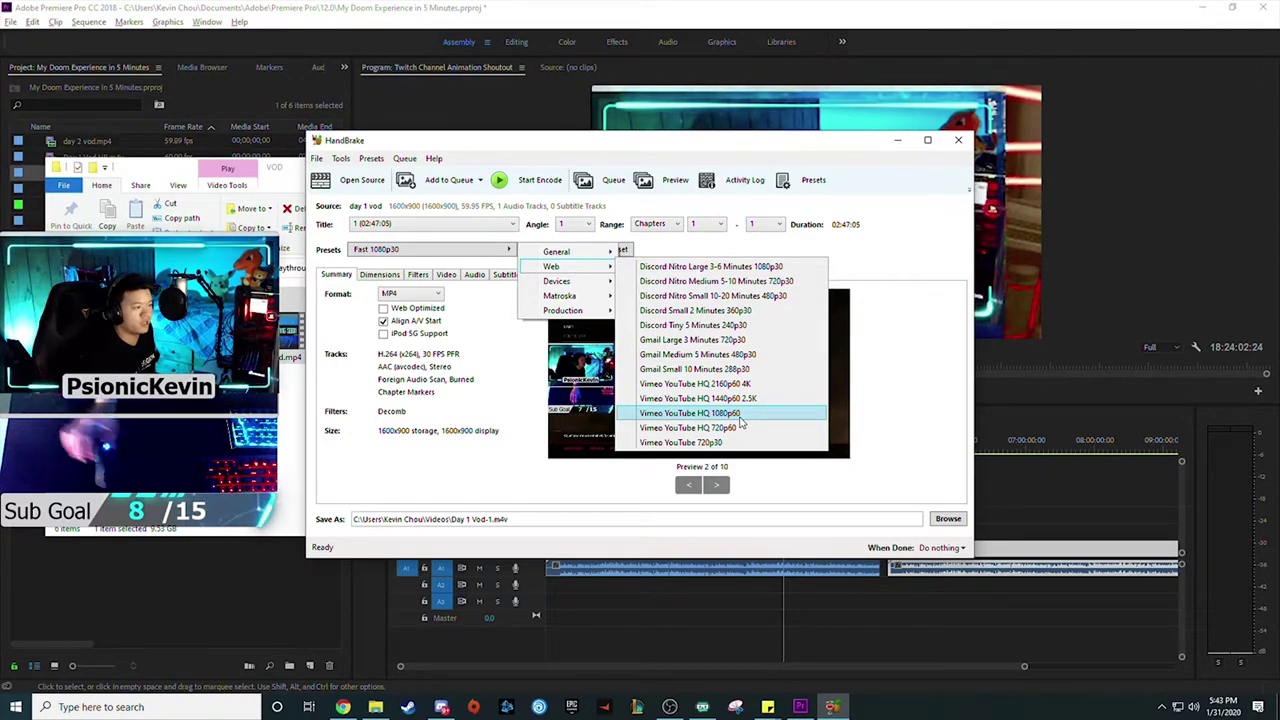
click(738, 415)
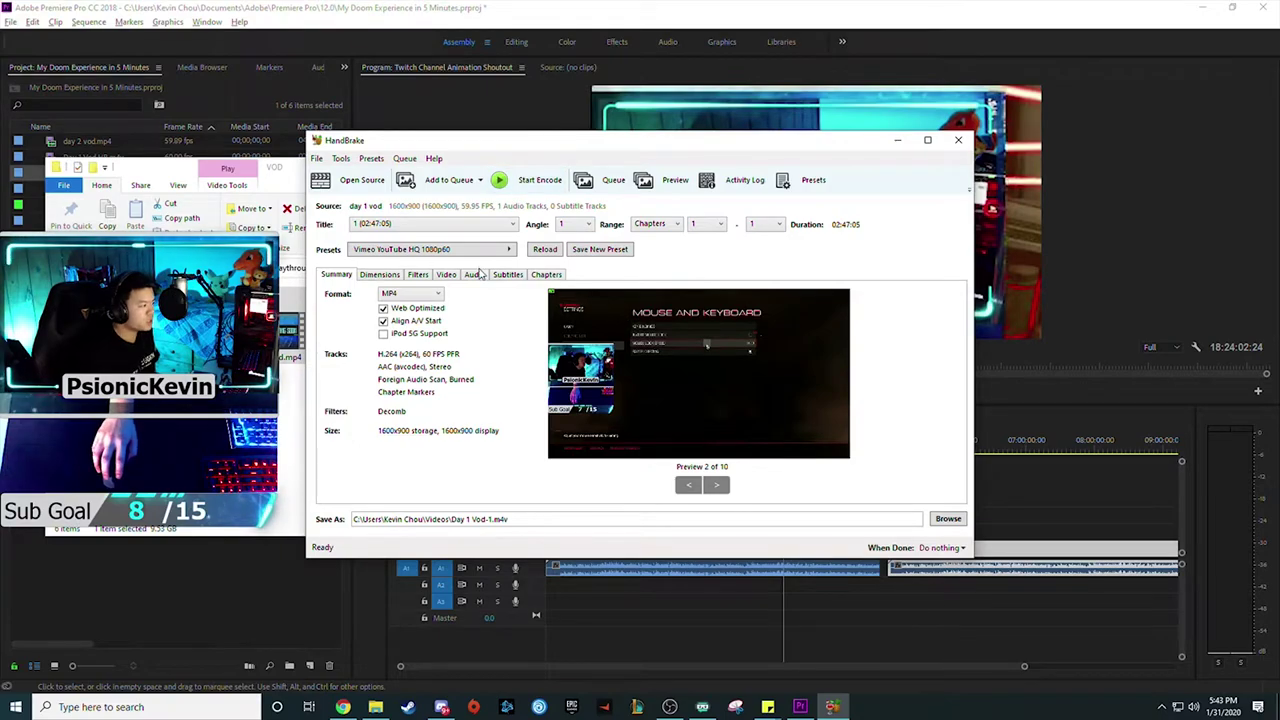
click(450, 278)
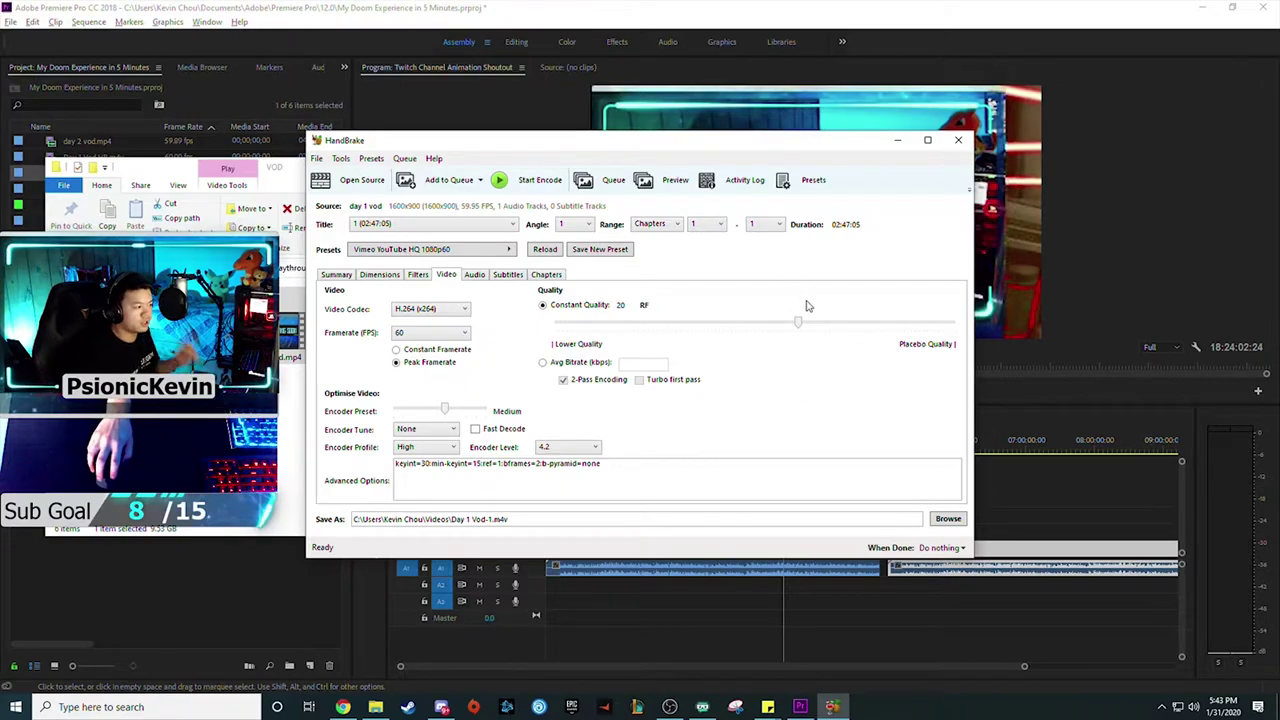
- Set constant 60 fps framerate, lossless RF 0 quality and the Placebo encoder preset
click(400, 349)
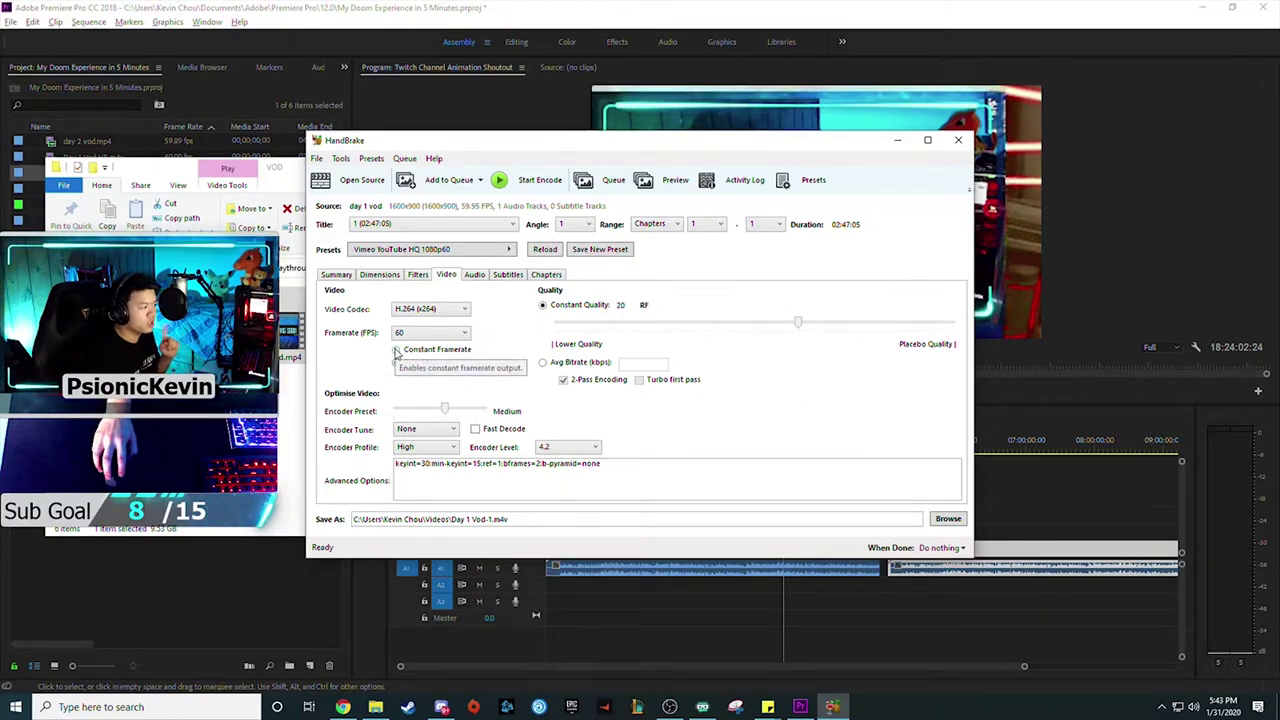
click(428, 333)
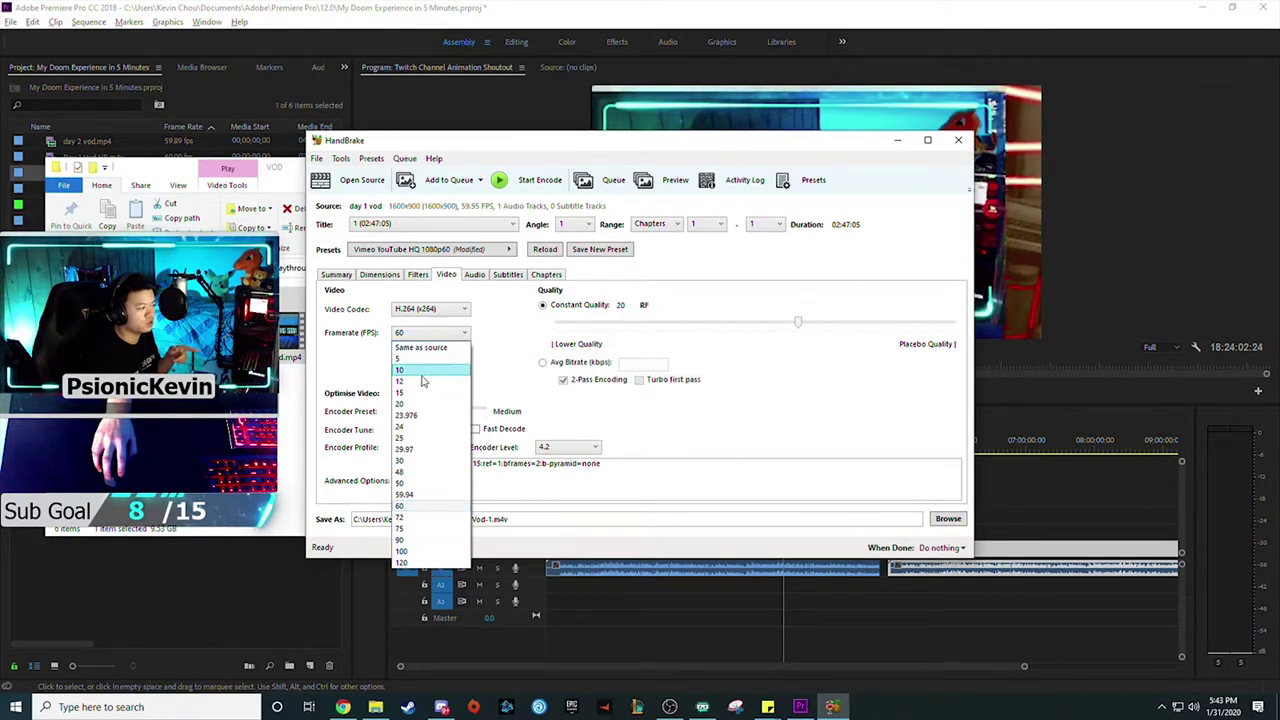
click(430, 506)
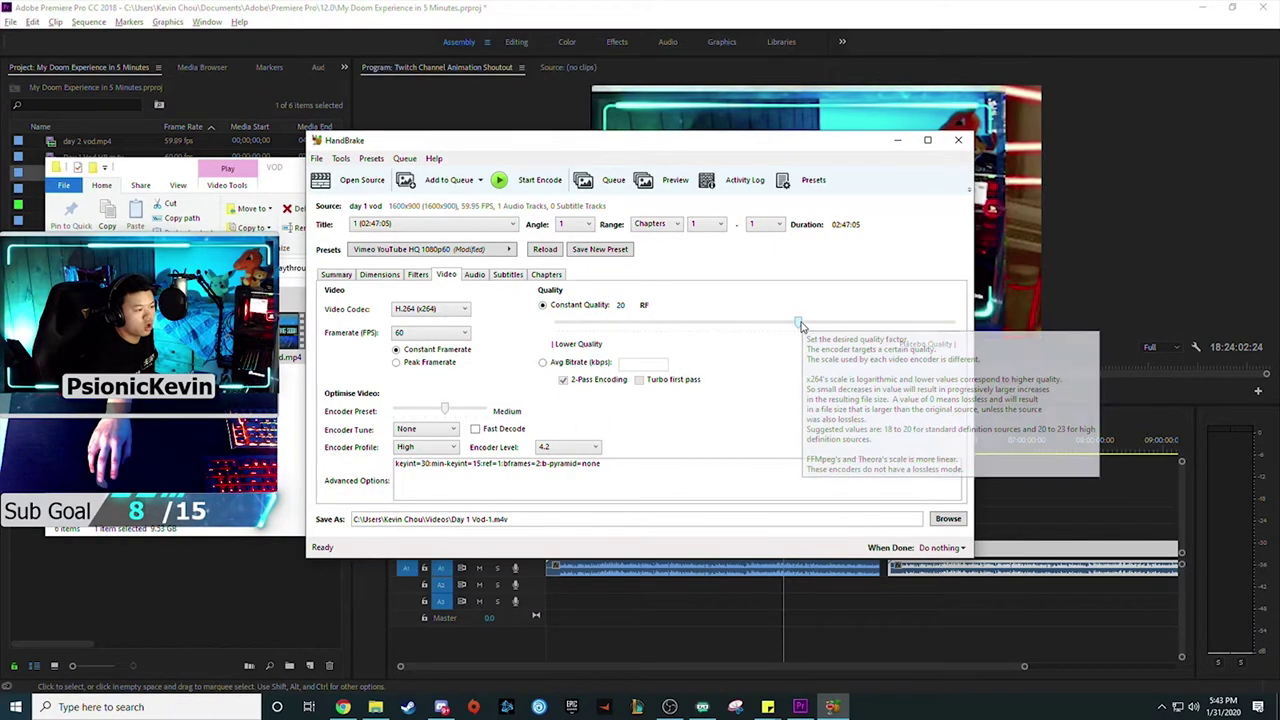
drag(802, 325, 978, 330)
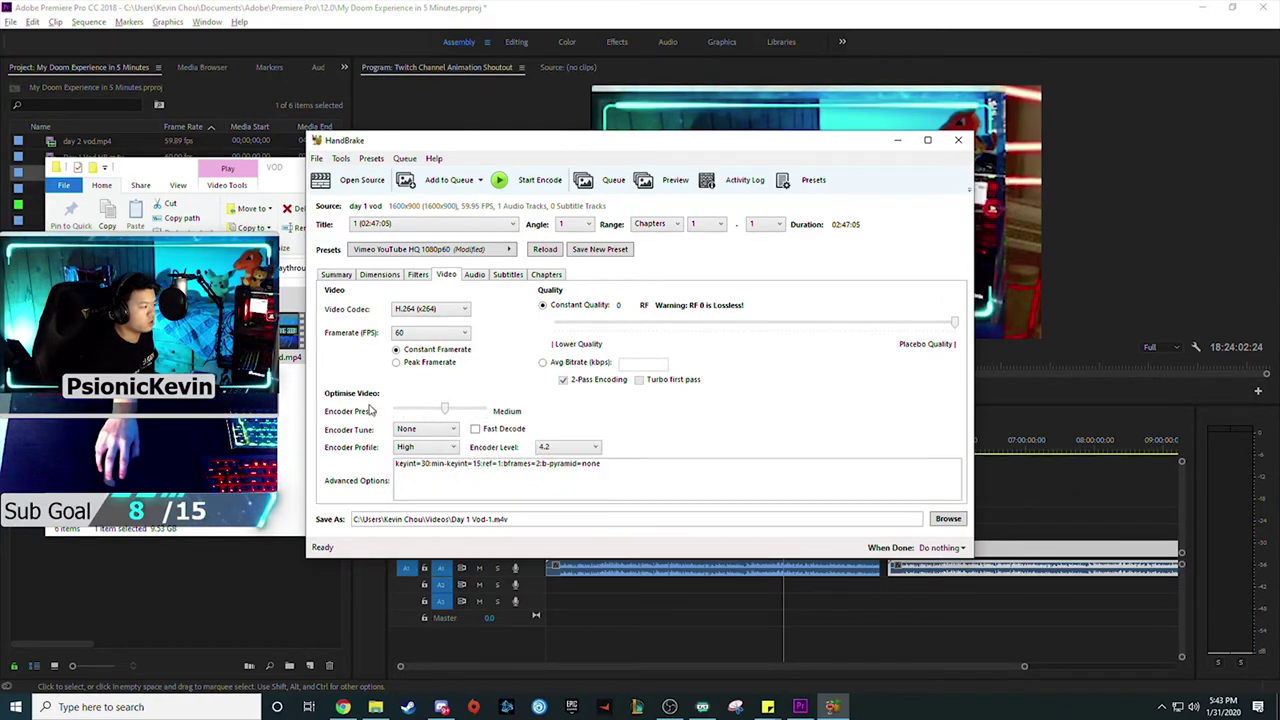
drag(446, 411, 486, 411)
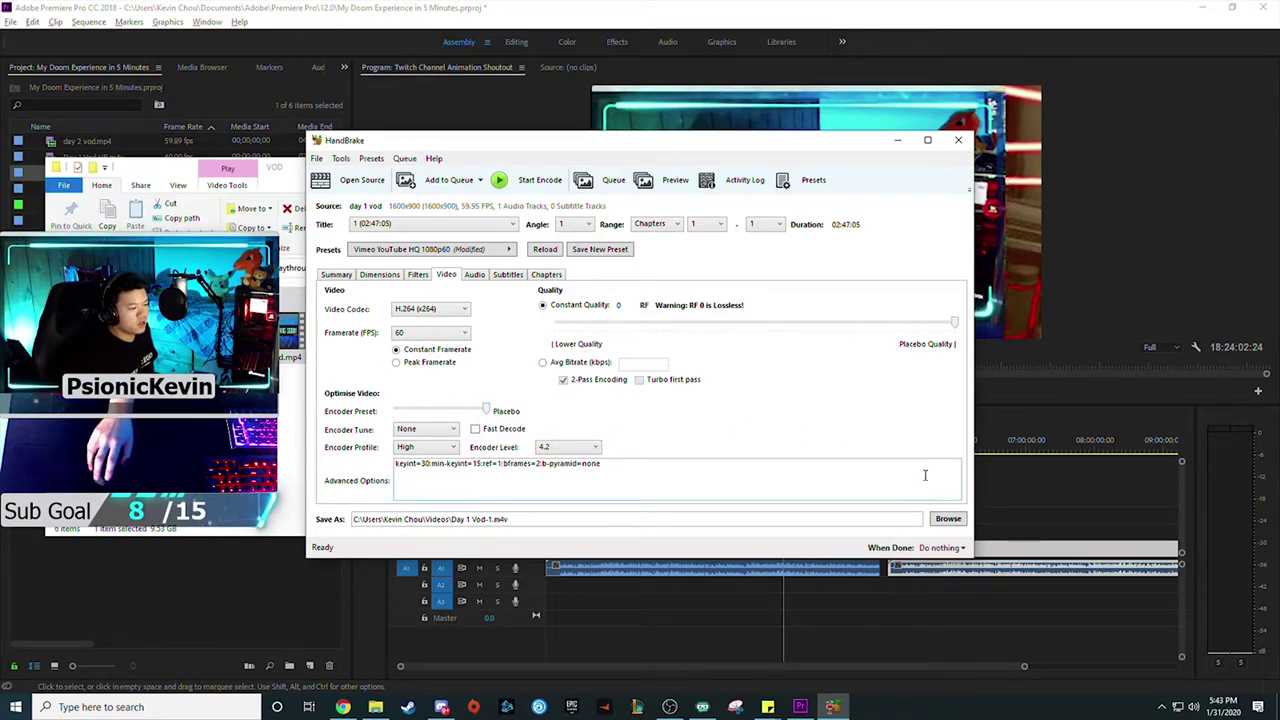
- Keep the existing save path, then bring the VOD folder back in front of HandBrake
click(948, 518)
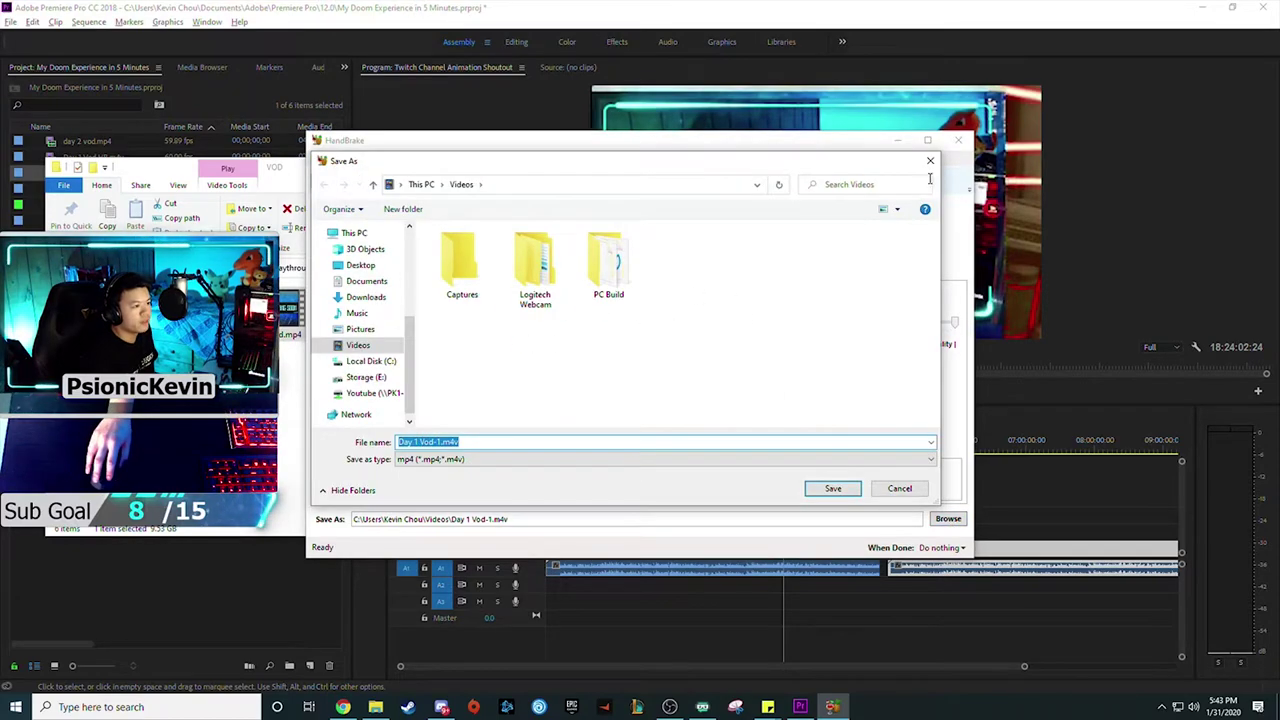
click(808, 482)
mouse_move(778, 481)
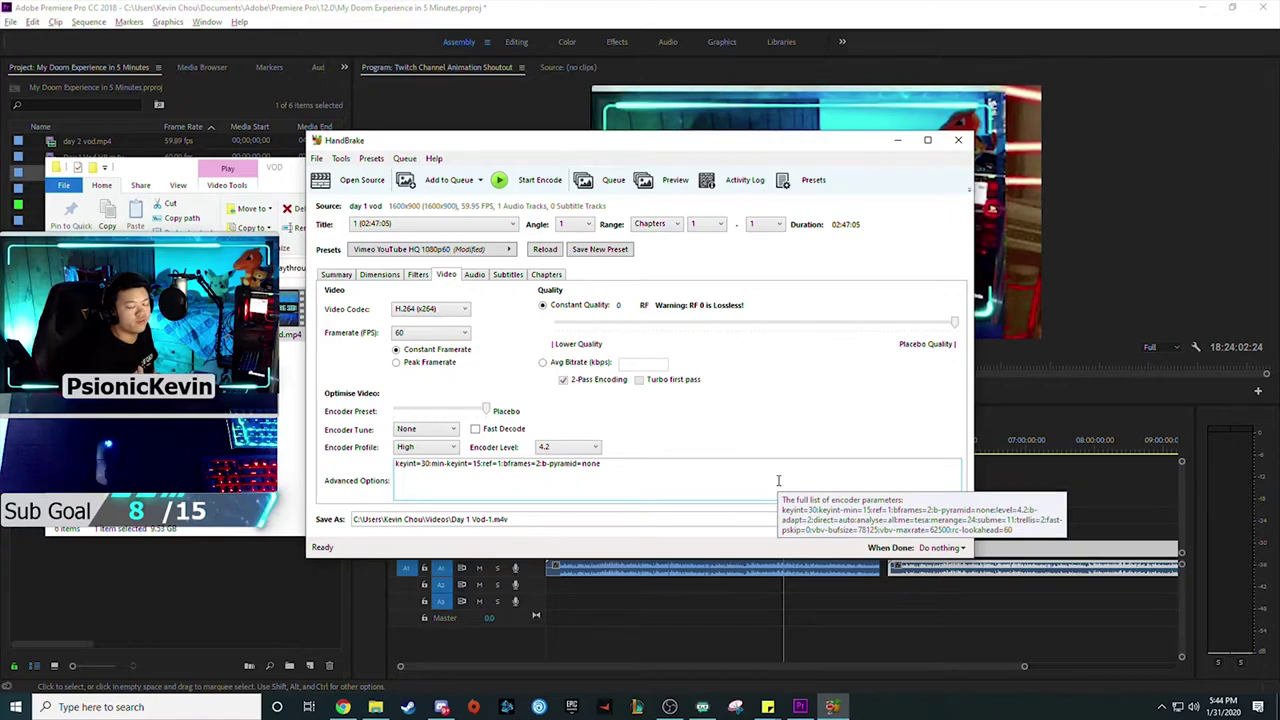
click(292, 315)
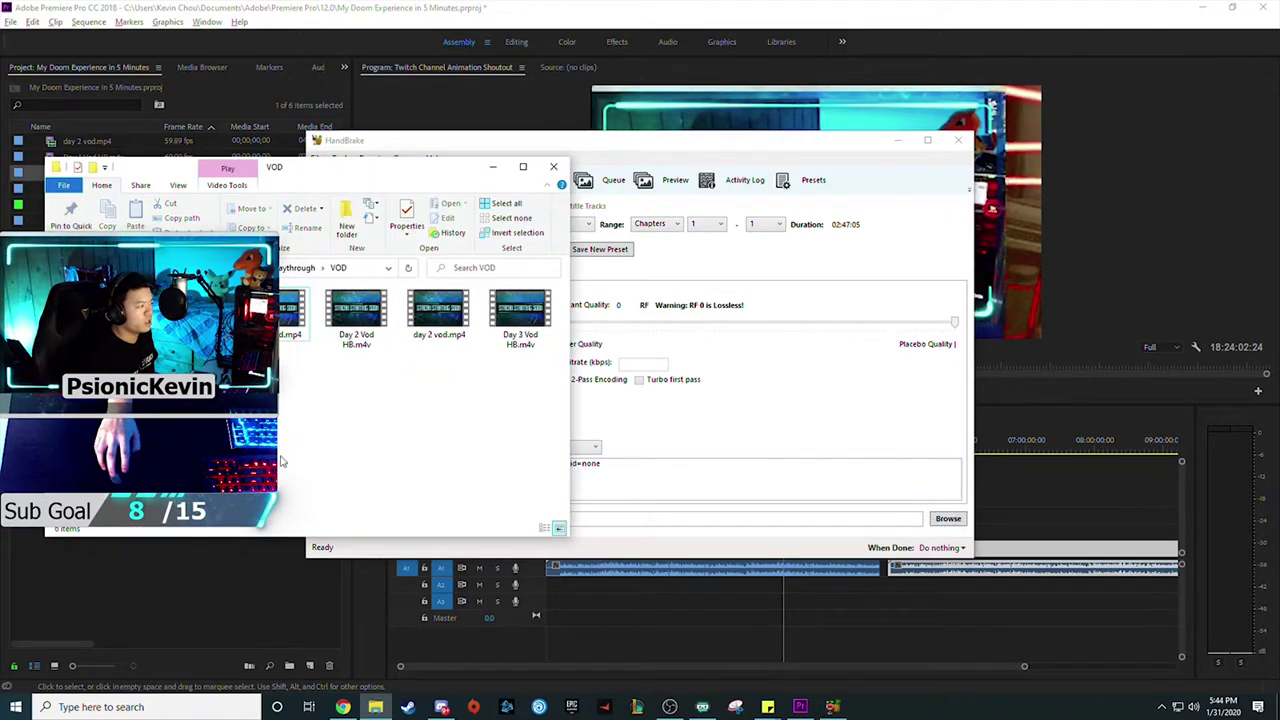
click(815, 393)
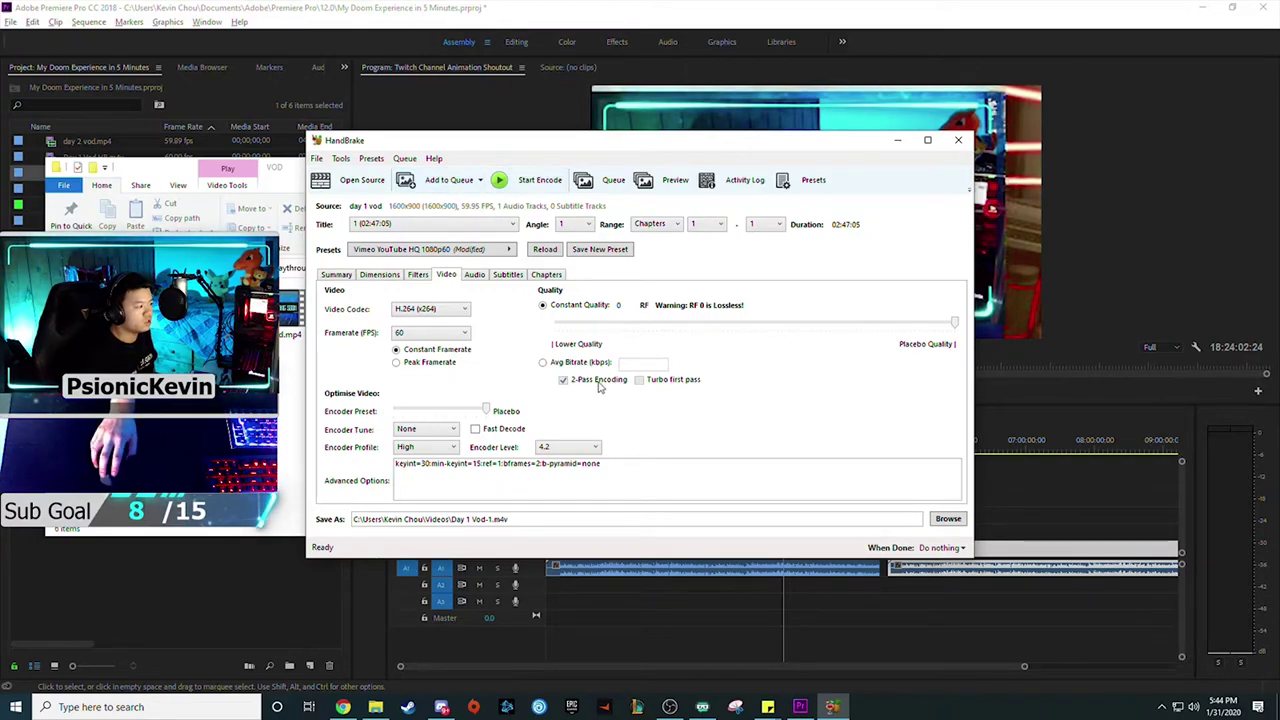
key(alt+Tab)
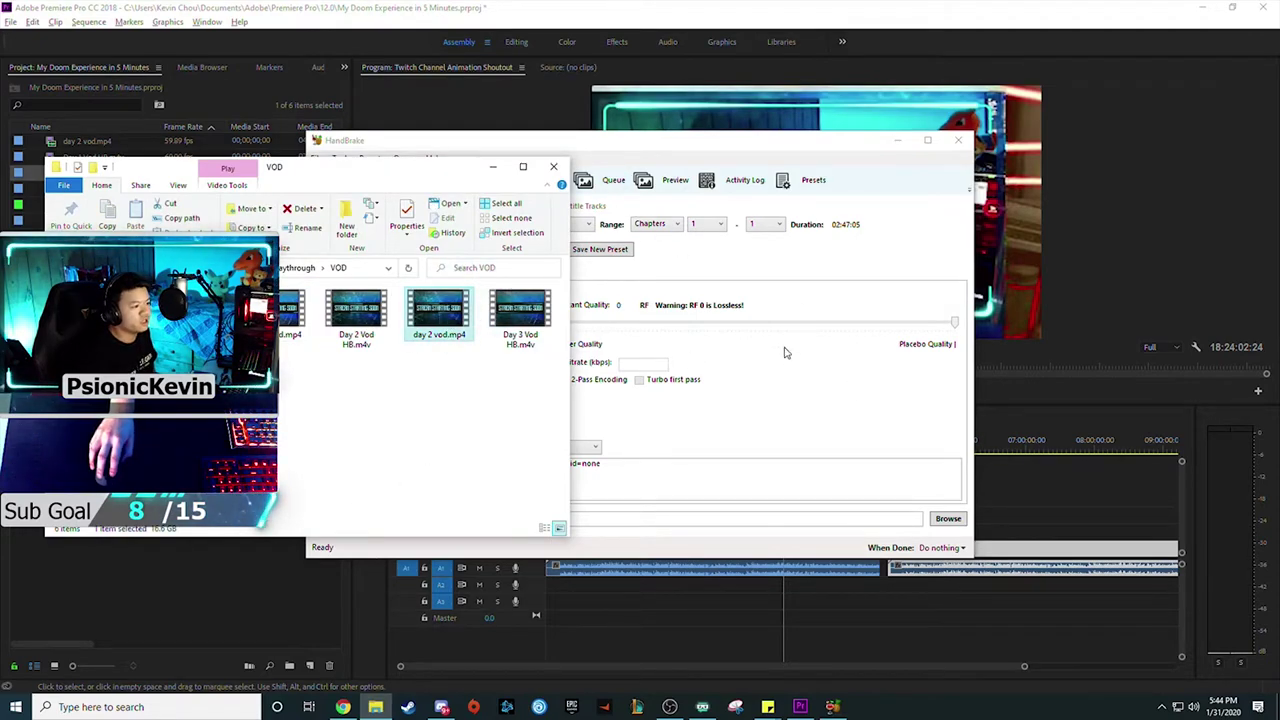
- Load day 2 vod.mp4 as the source, glancing at the Queue before returning
drag(449, 342, 788, 350)
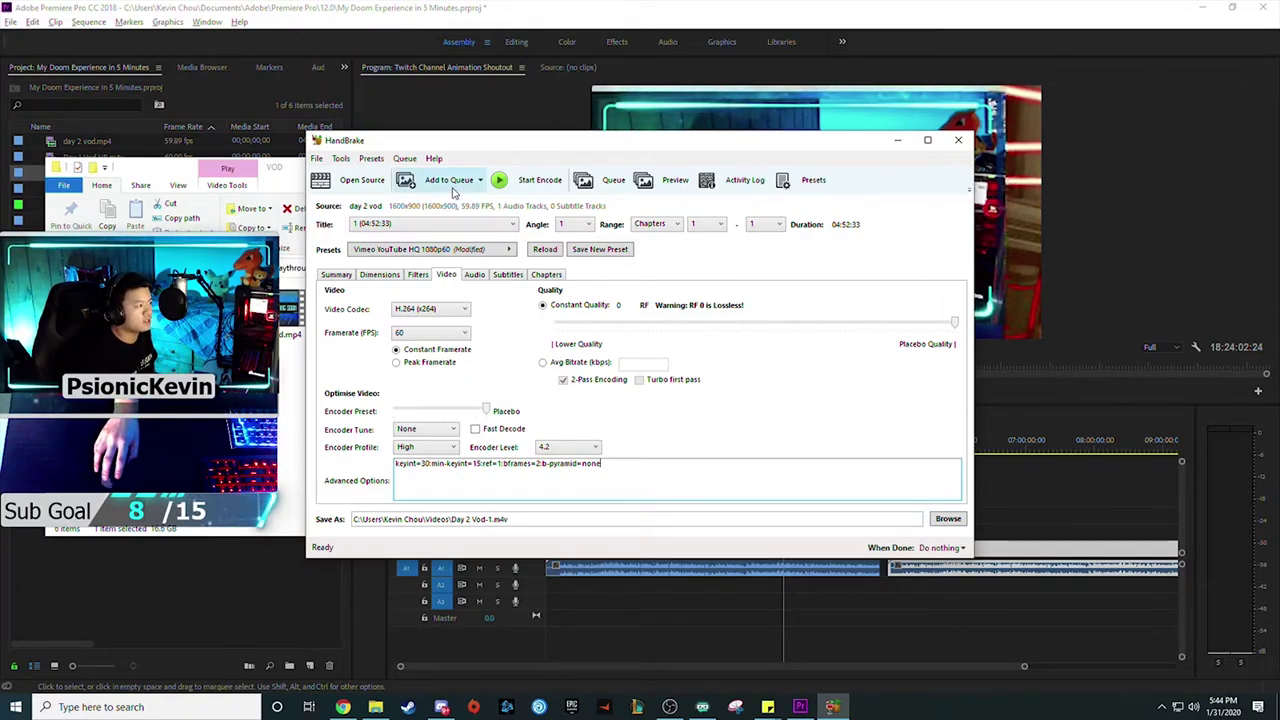
click(613, 180)
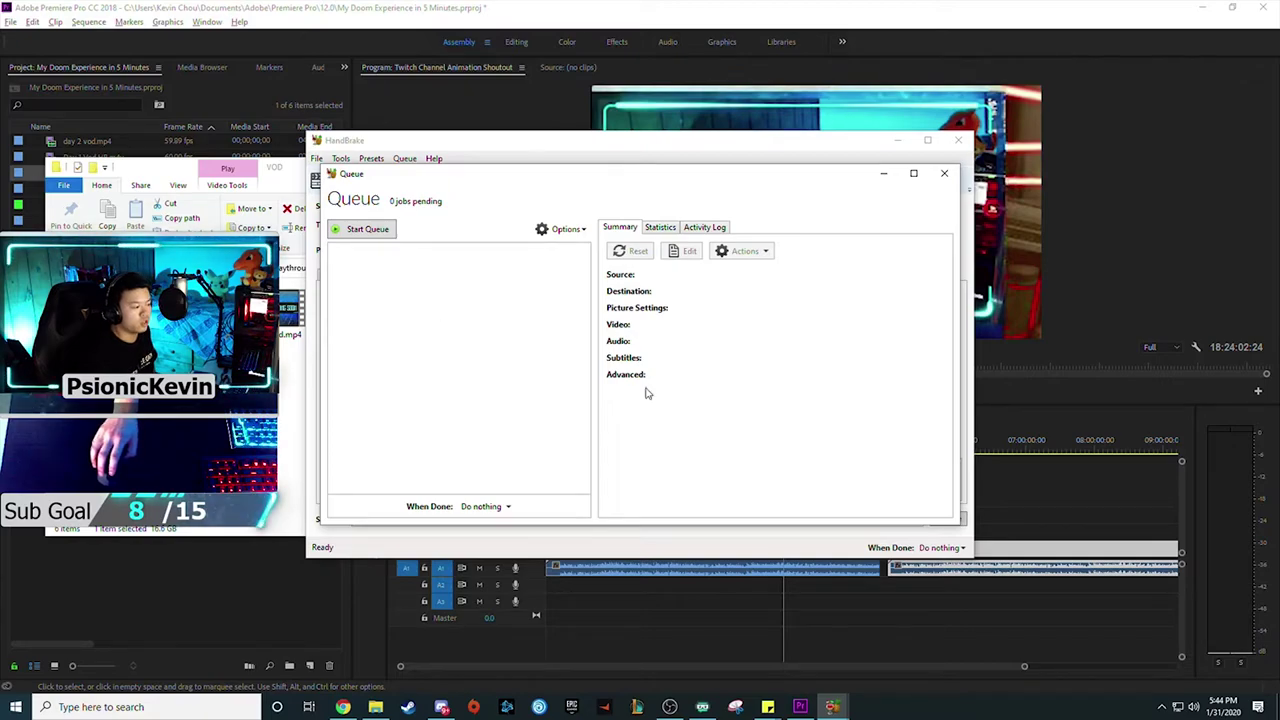
click(655, 158)
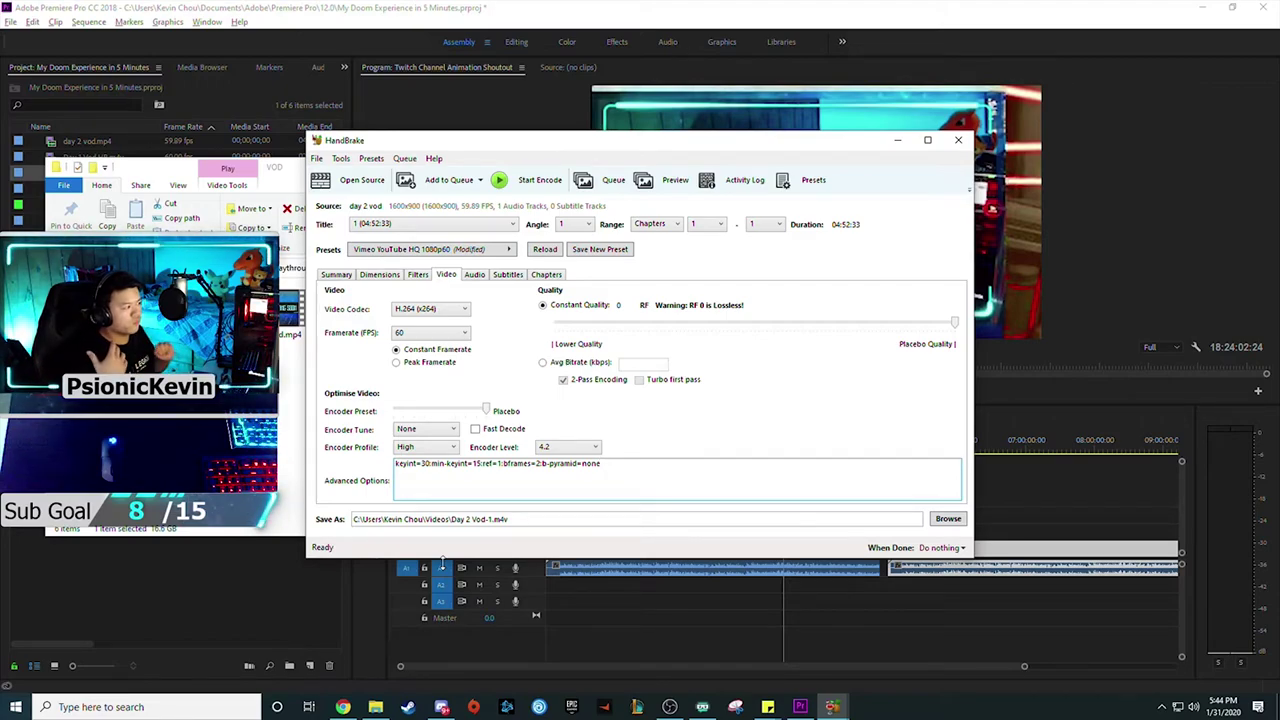
- Close HandBrake and the VOD folder, then jump about 6 hours into Day 2 Vod HB.m4v
click(958, 150)
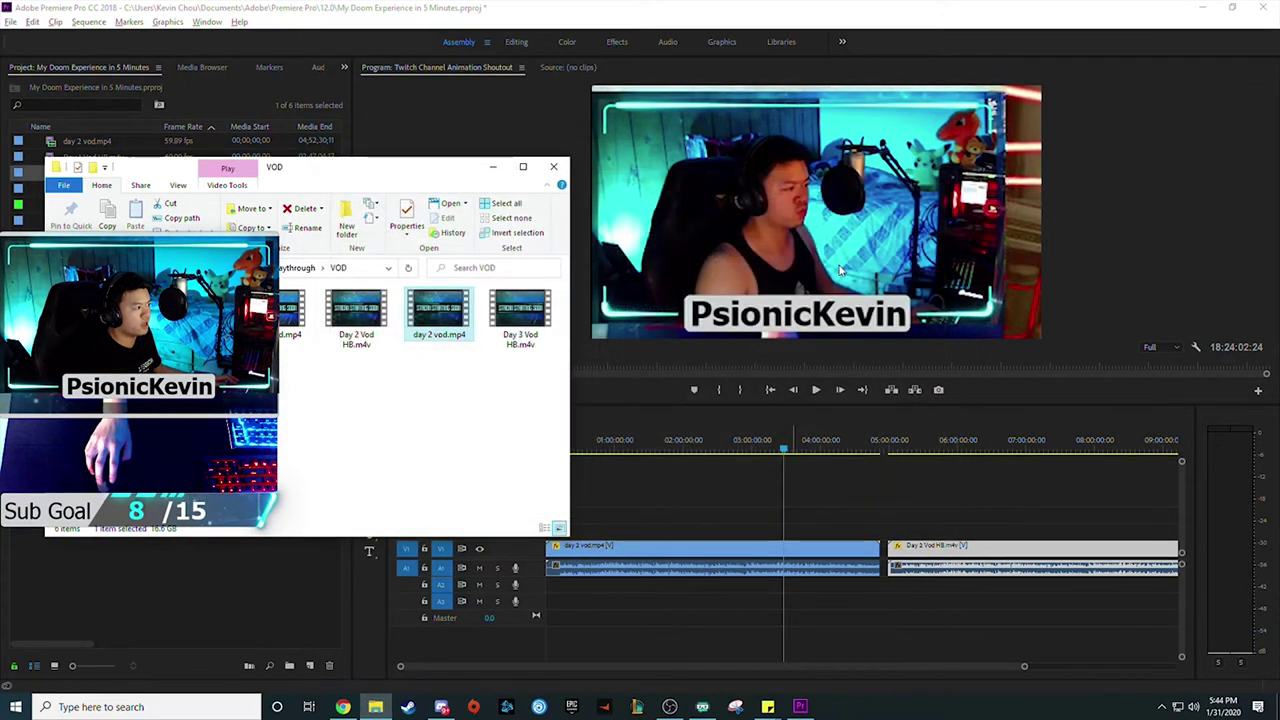
click(470, 172)
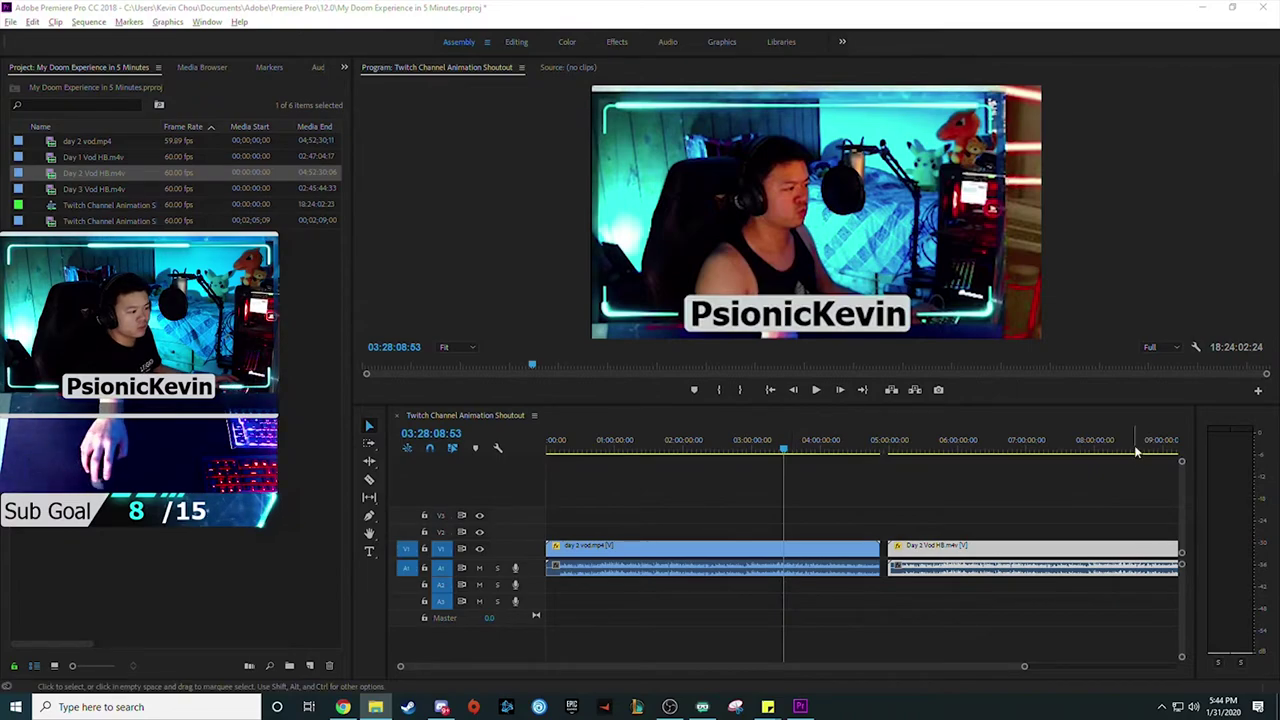
click(962, 446)
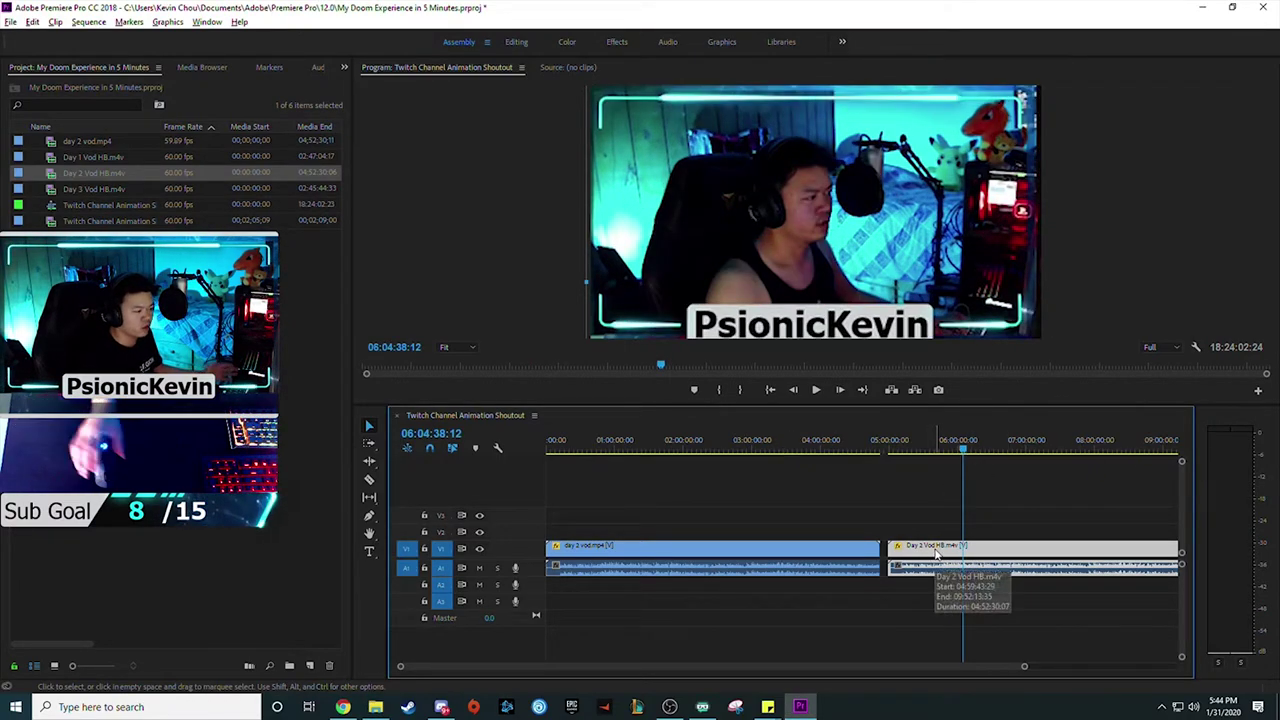
drag(483, 671, 567, 671)
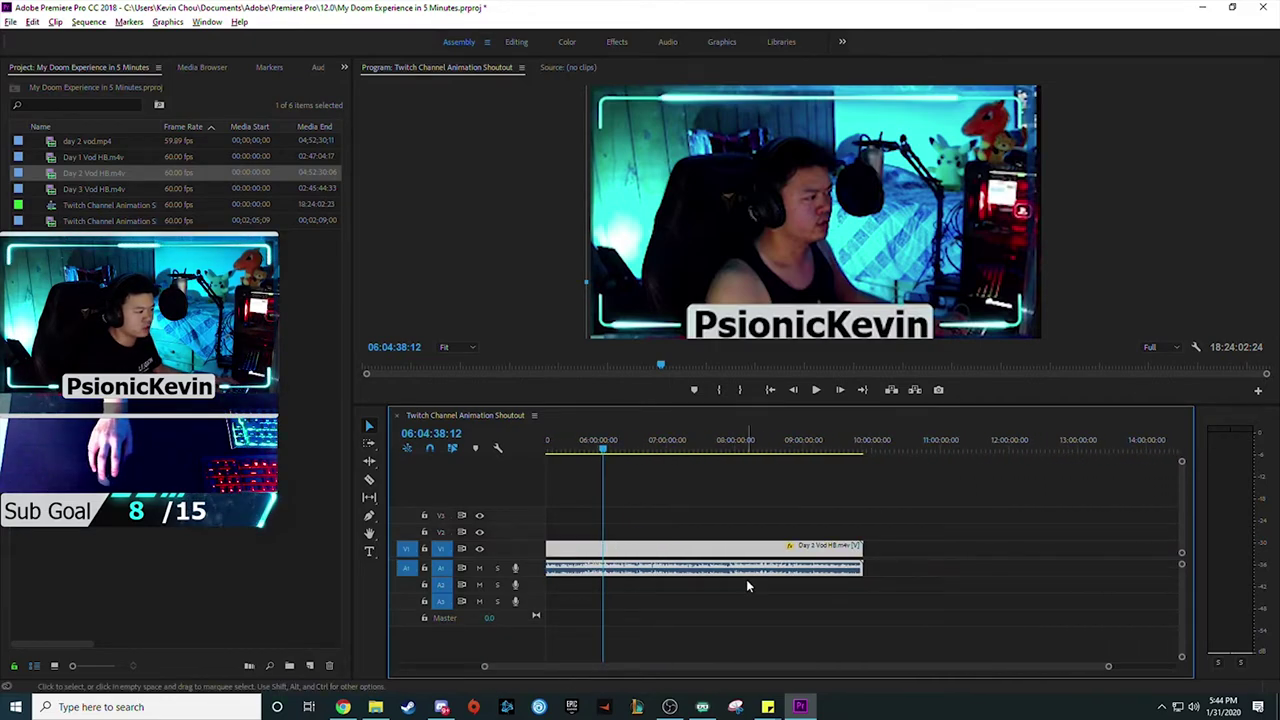
- Scrub and play Day 2 Vod HB.m4v around 08:33–09:17, then stop near 07:28
click(773, 450)
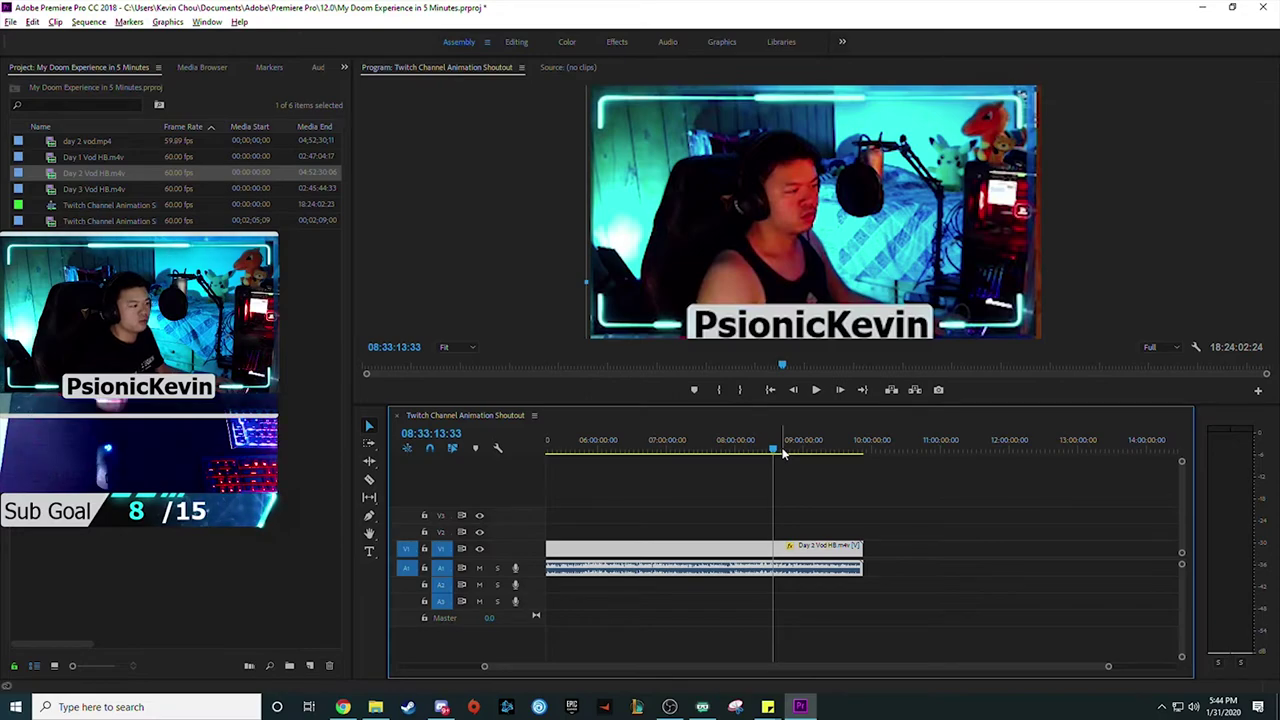
click(791, 450)
drag(791, 450, 808, 452)
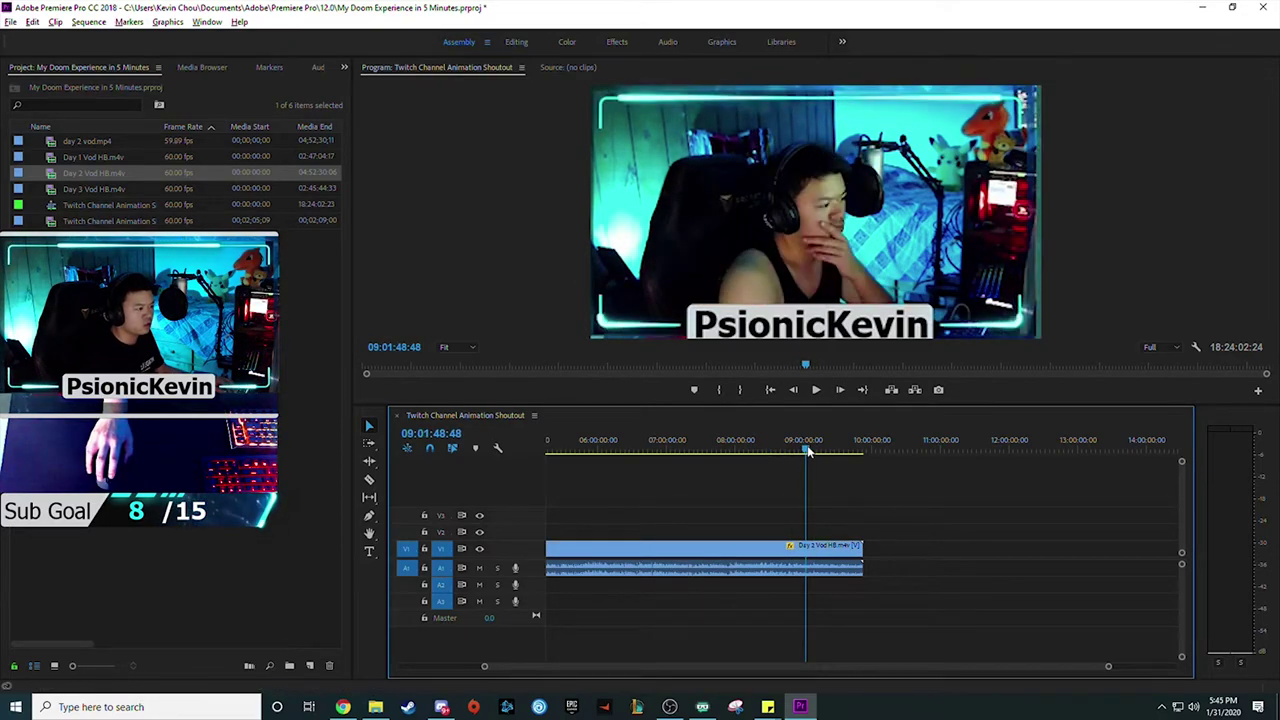
click(817, 390)
click(826, 450)
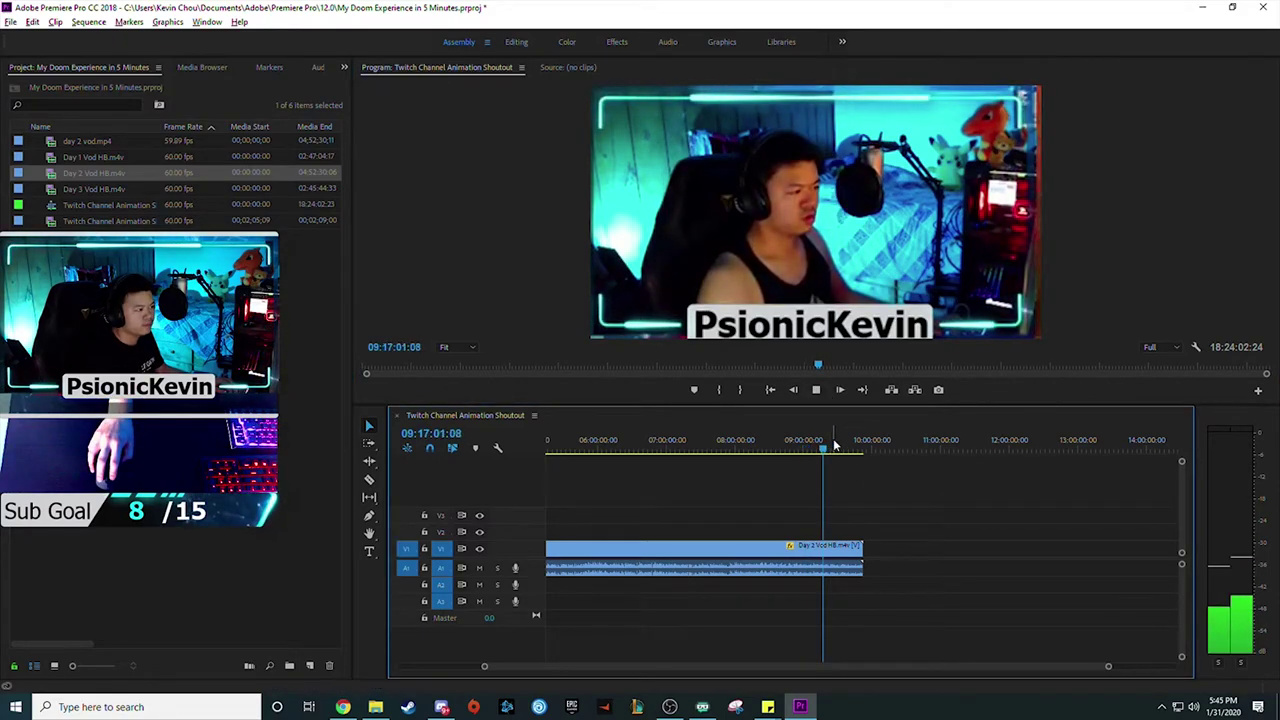
click(676, 446)
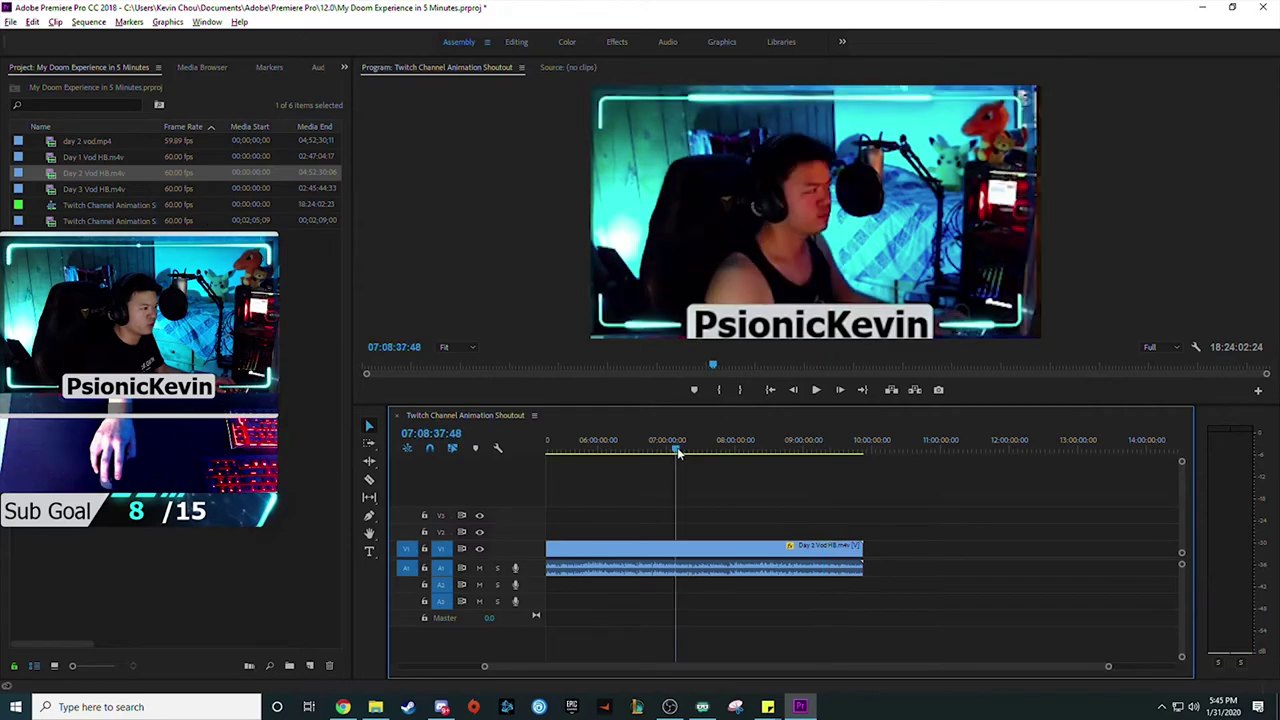
click(698, 447)
key(space)
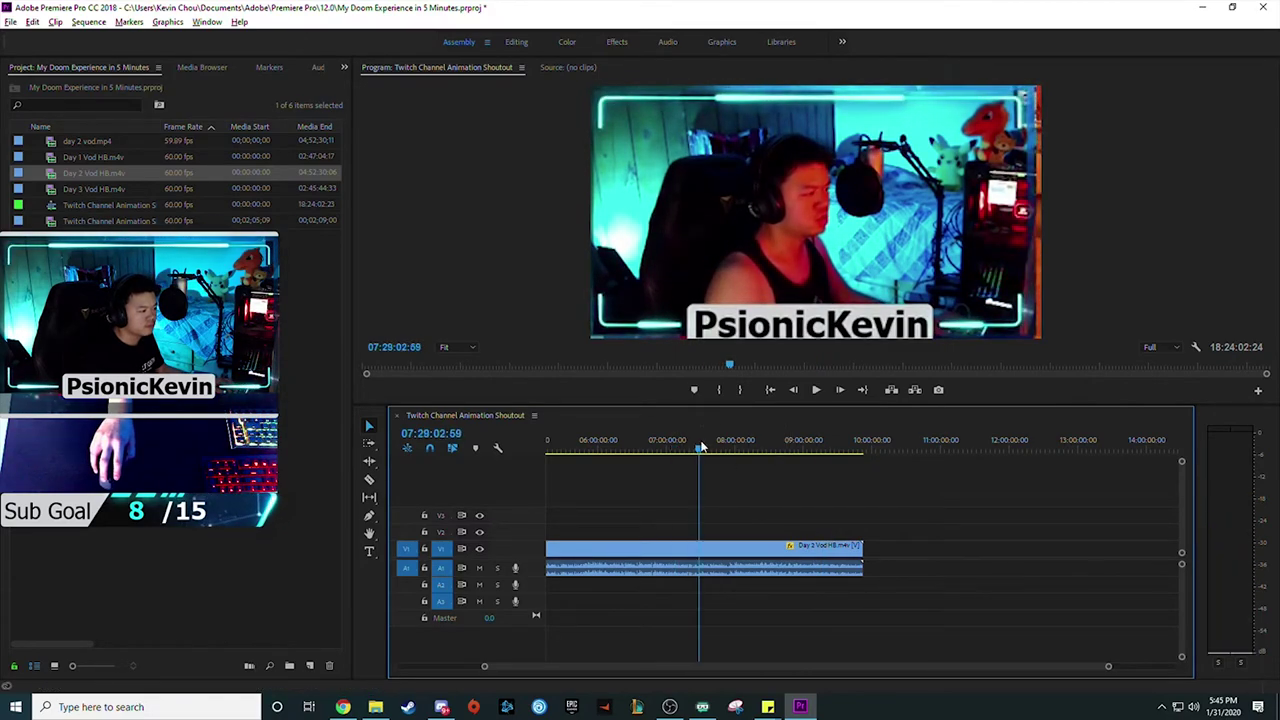
scroll(705, 660, up, 3)
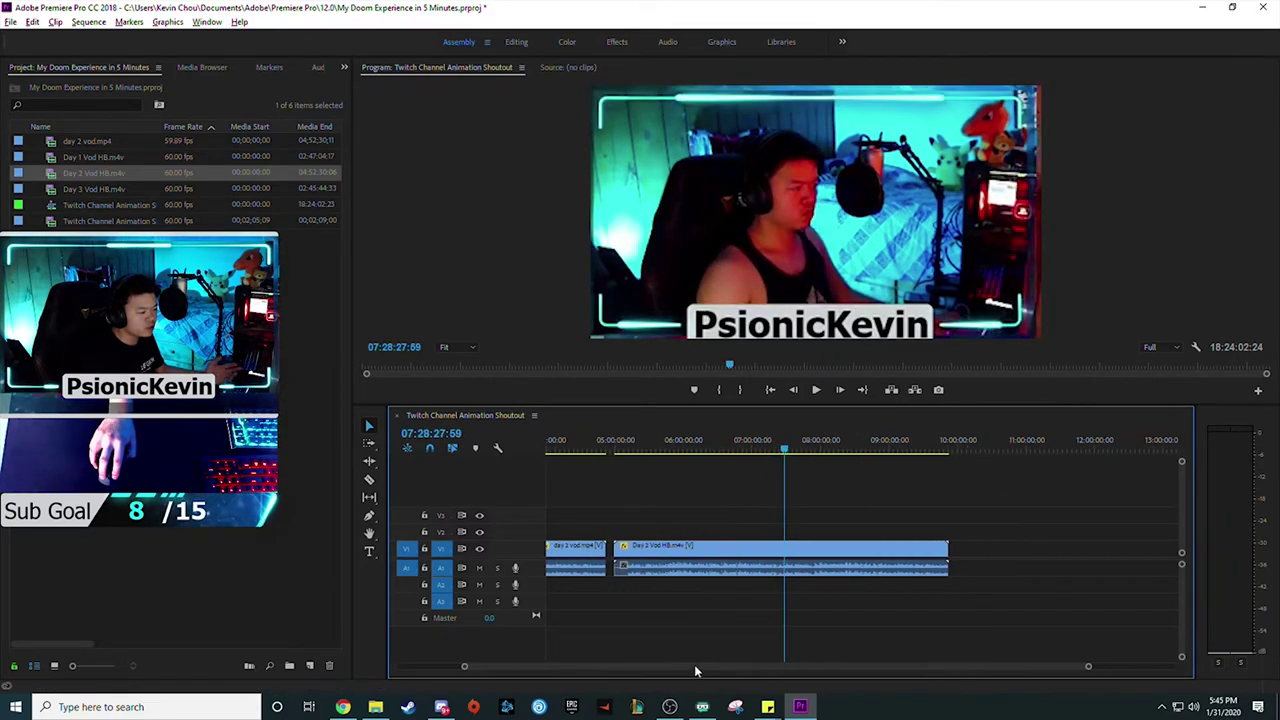
click(807, 448)
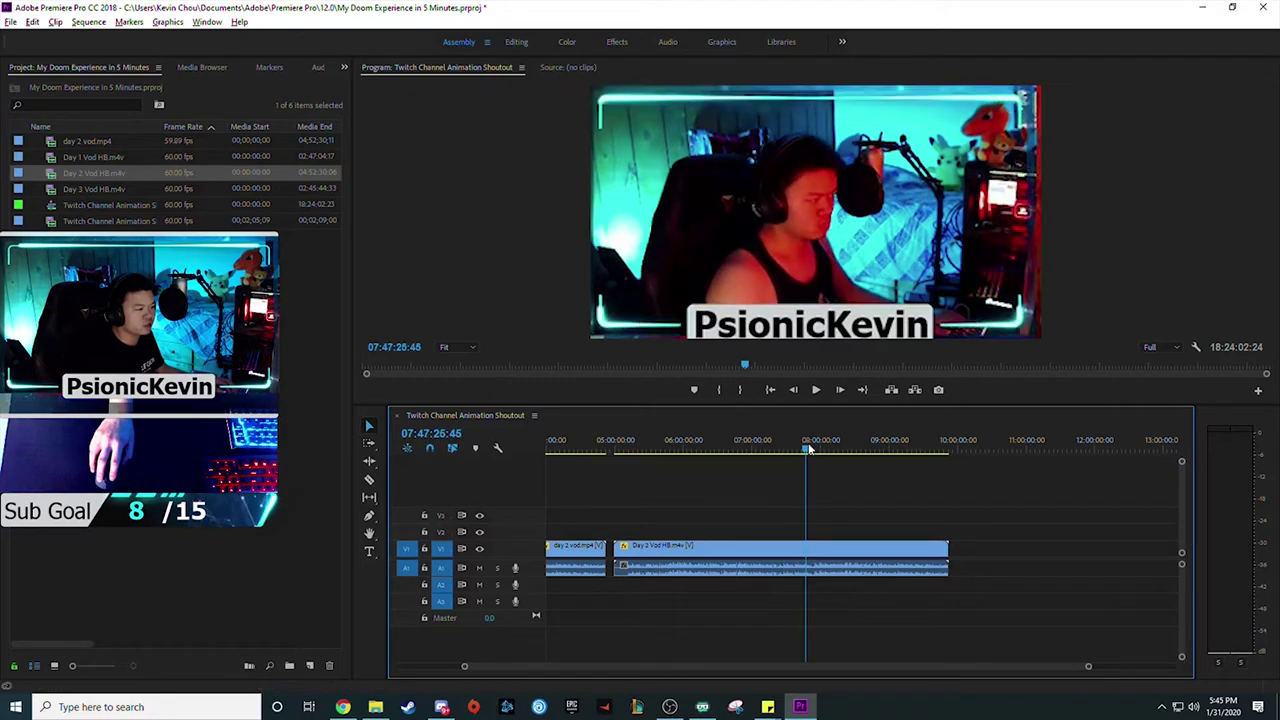
click(845, 448)
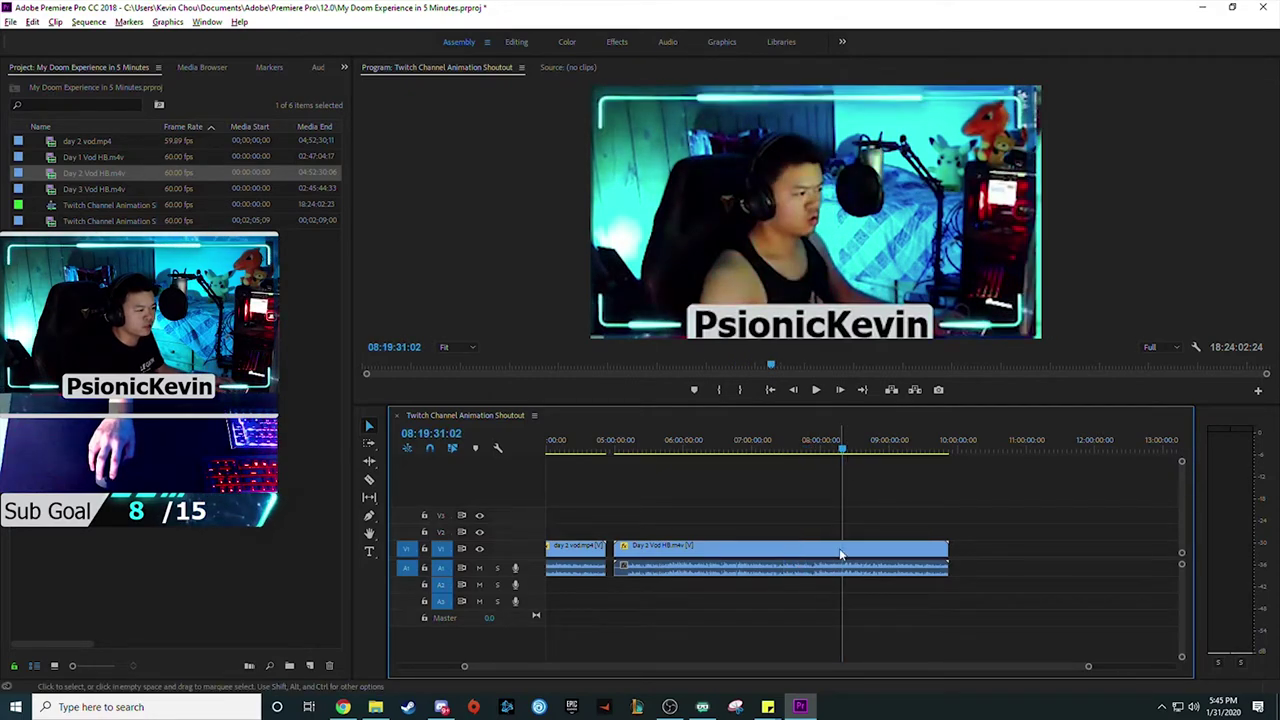
key(space)
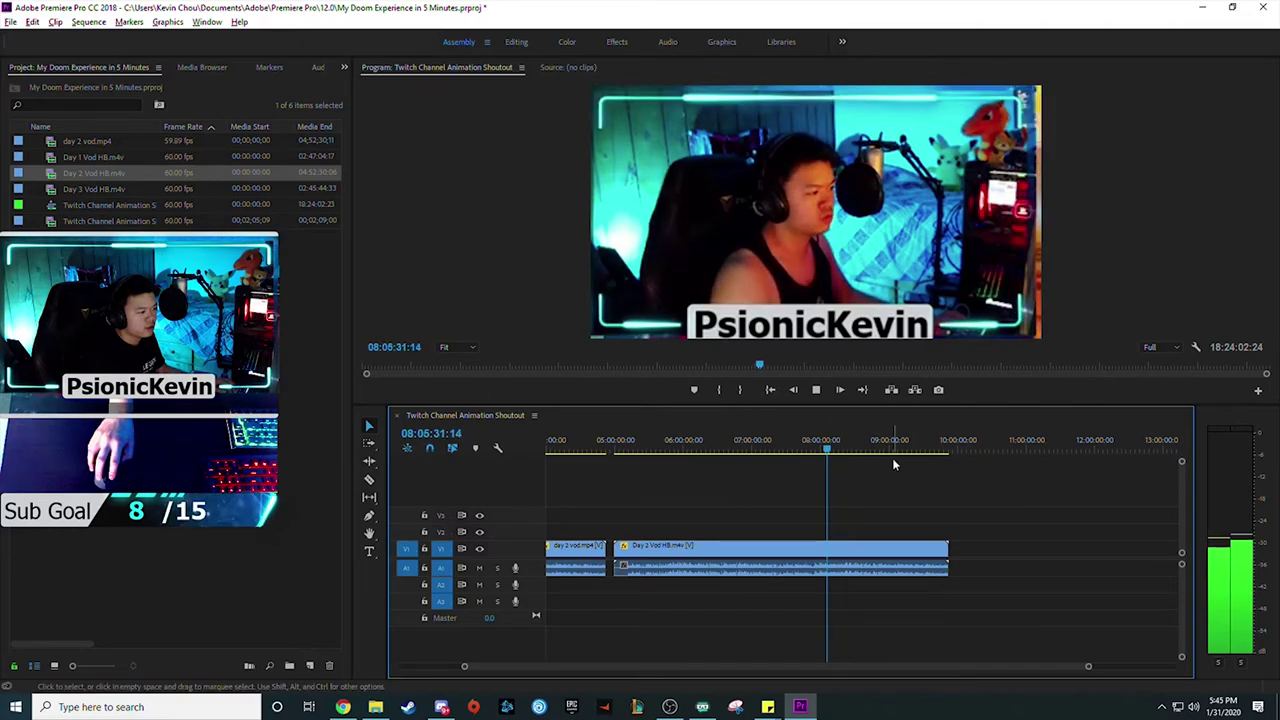
click(910, 451)
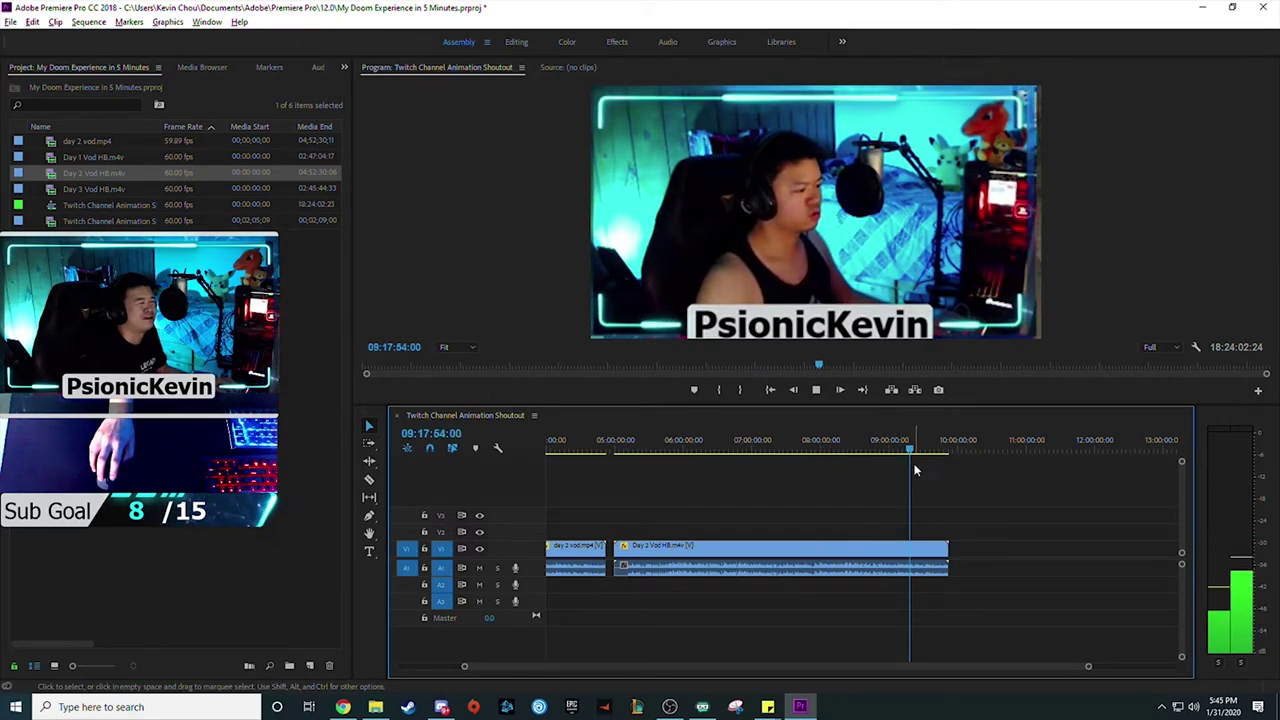
click(730, 443)
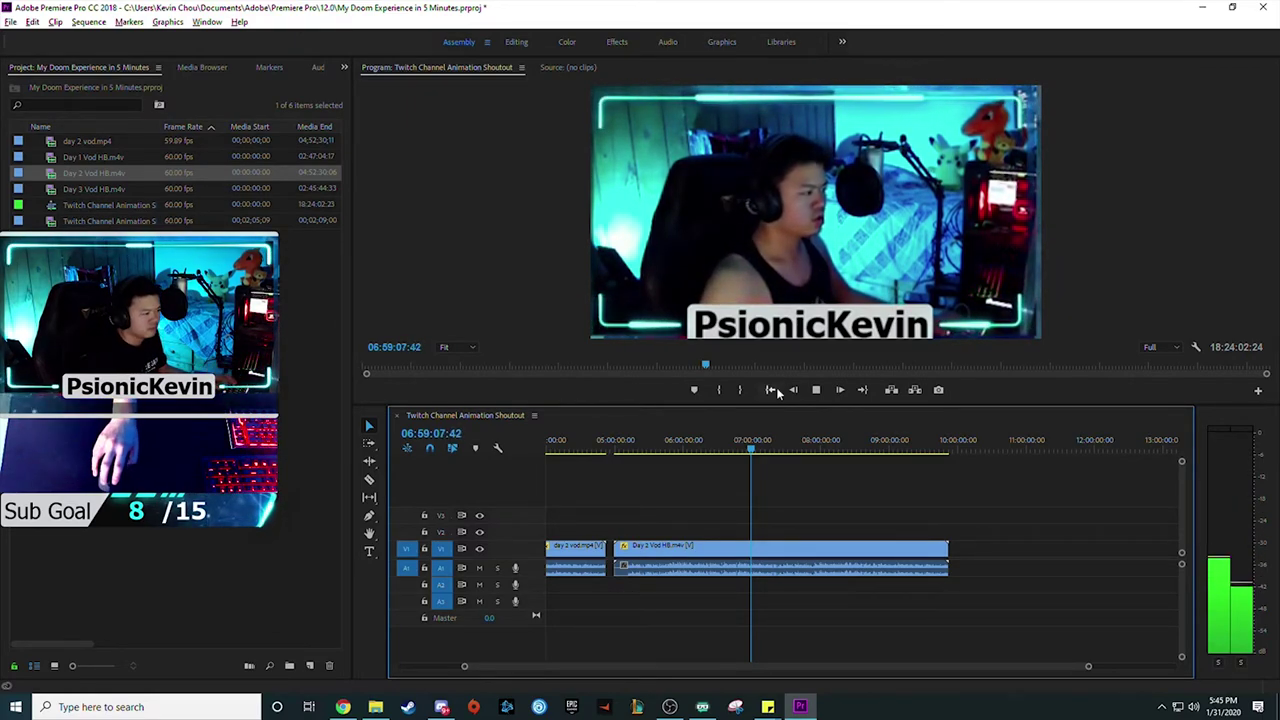
click(814, 391)
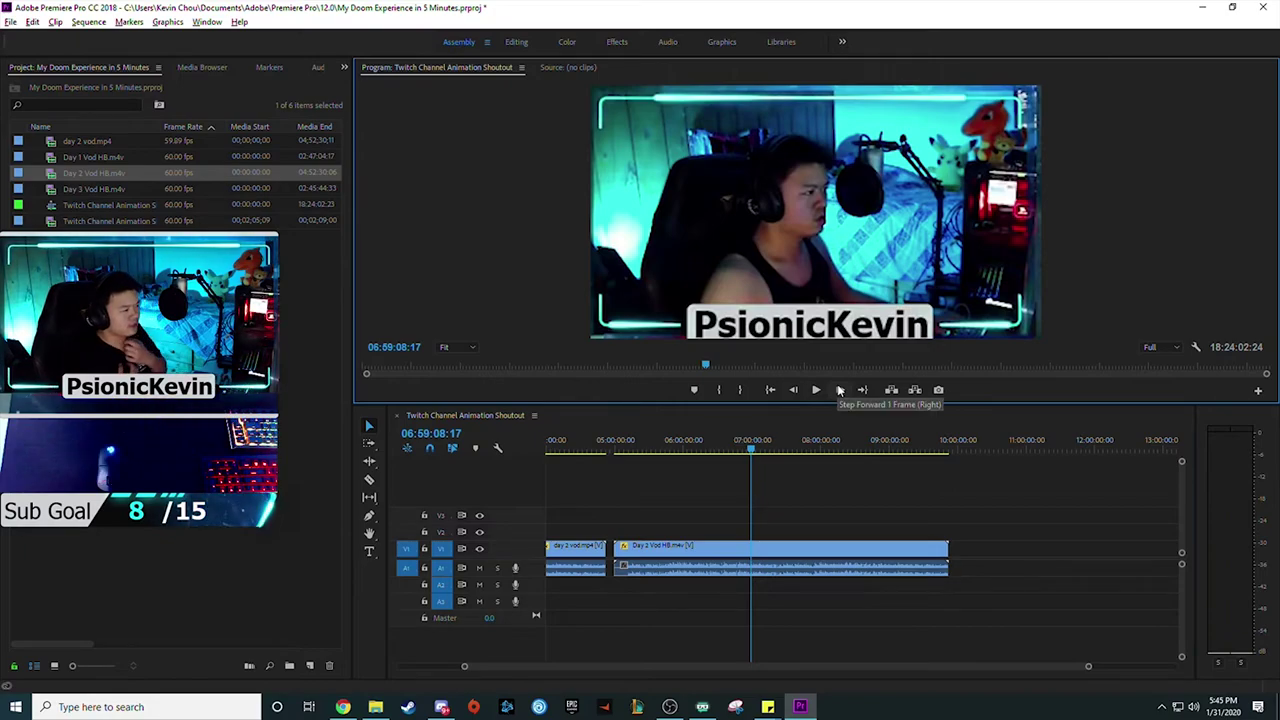